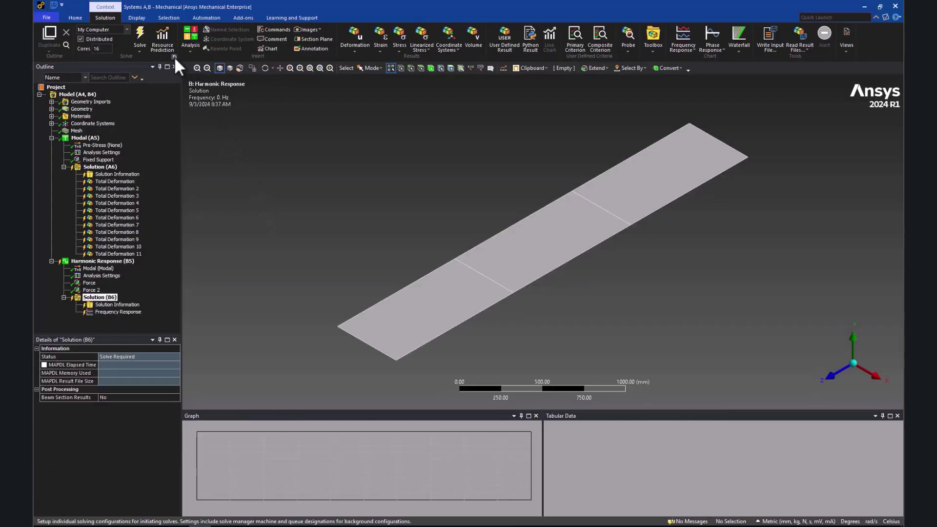
# Add a new solve queue named HPS in Solve Process Settings
pyautogui.click(174, 57)
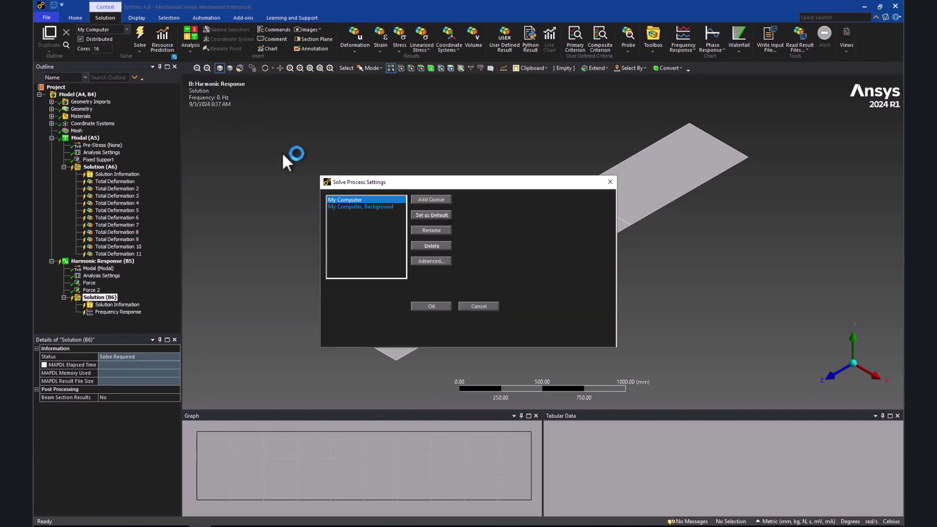
pyautogui.click(429, 201)
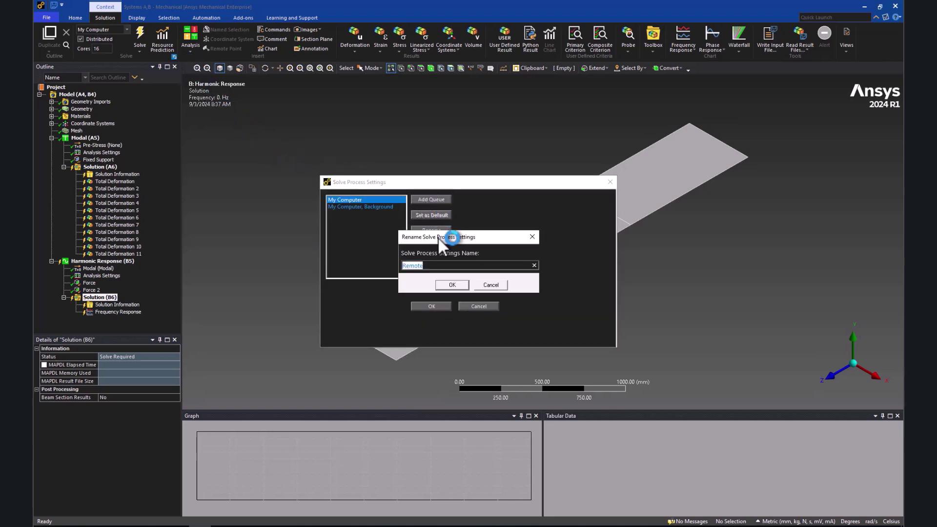
pyautogui.write('HPS')
pyautogui.click(451, 284)
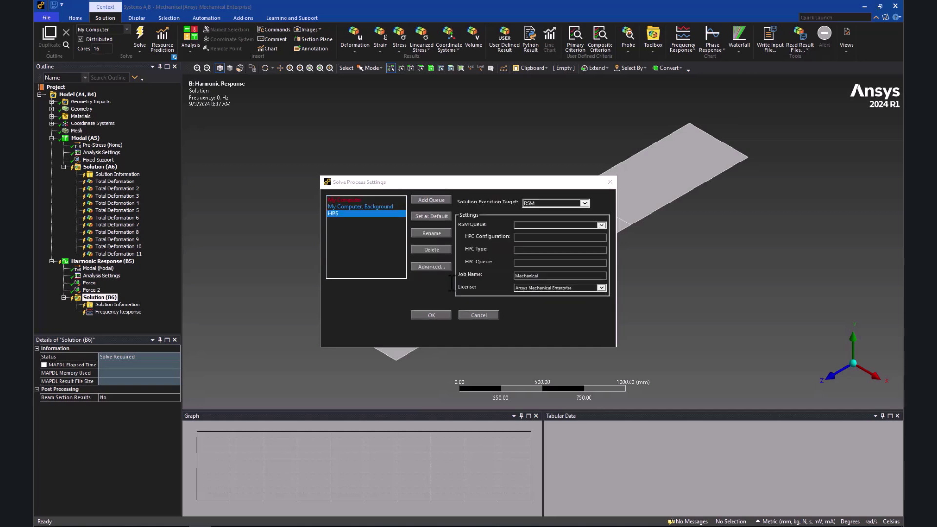
# Target the HPS queue at HPC Platform Services and bring up the Customer Demo Space
pyautogui.click(575, 204)
pyautogui.click(576, 217)
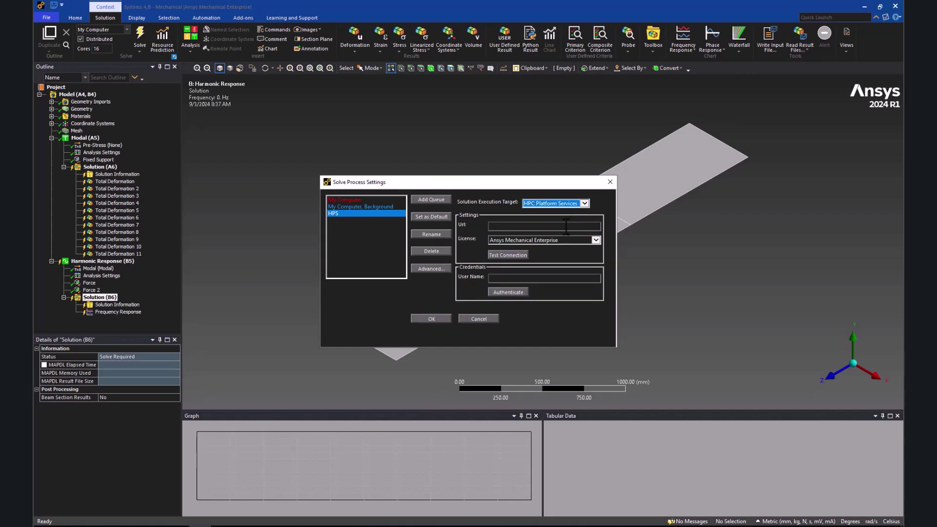
pyautogui.click(567, 226)
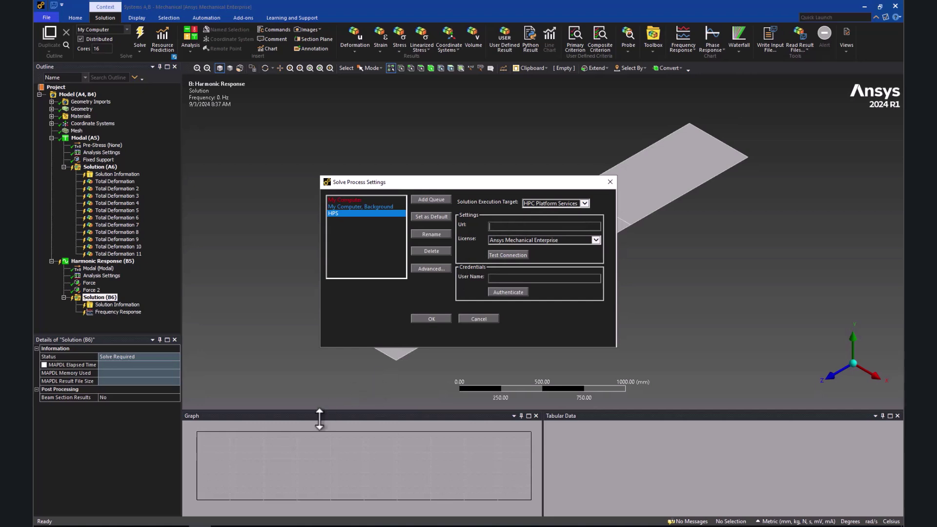
pyautogui.hotkey('alt', 'Tab')
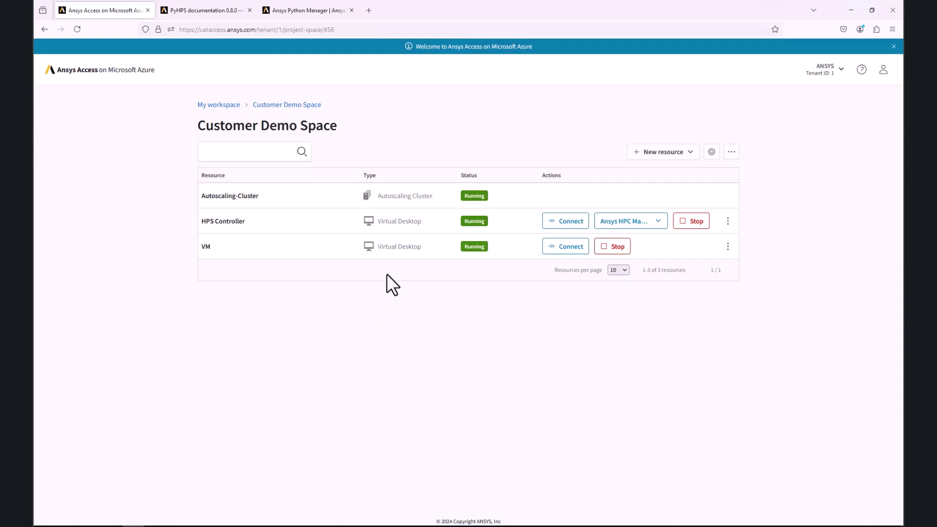
# Connect to the HPS Controller and open its Keycloak Identity Management page
pyautogui.click(567, 222)
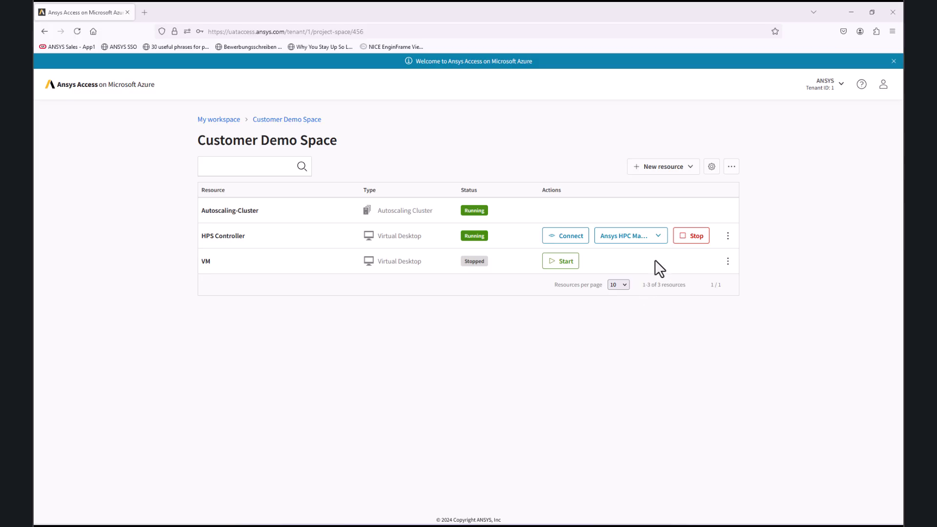
pyautogui.click(656, 236)
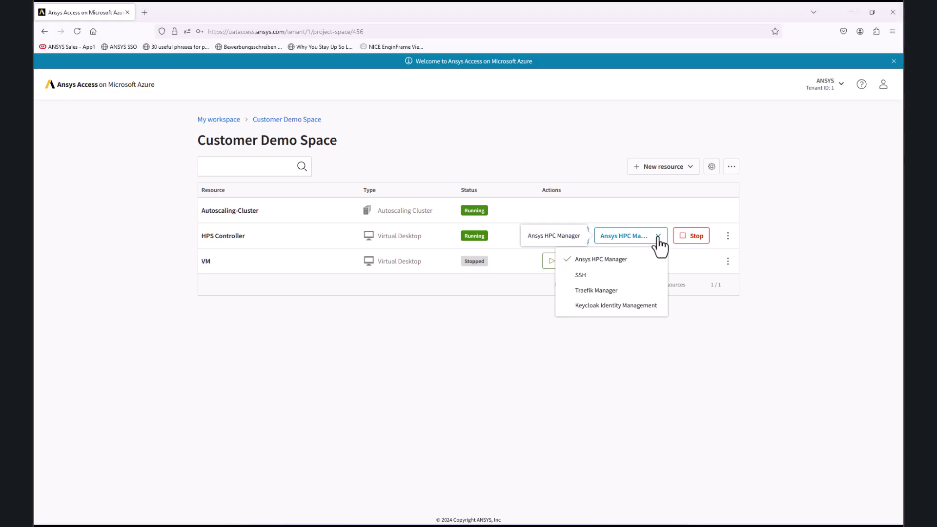
pyautogui.click(610, 308)
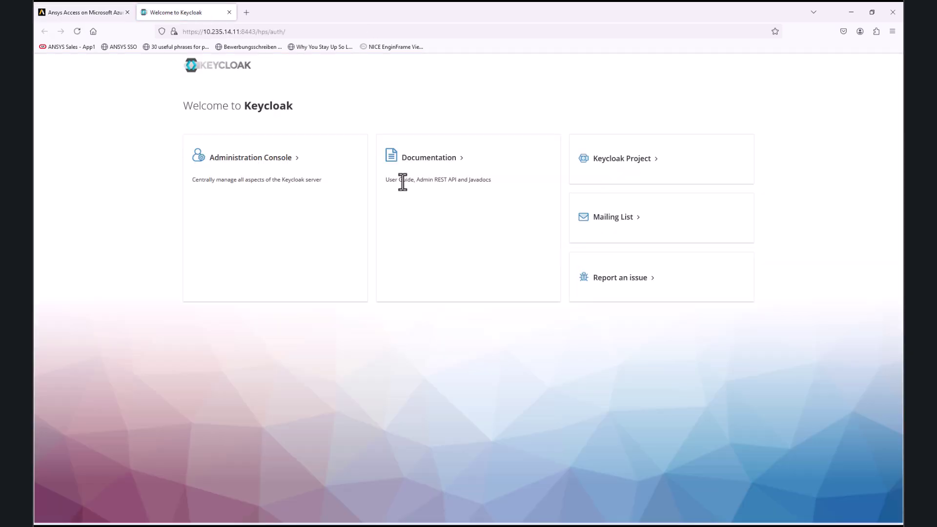
# Sign in to the Keycloak Administration Console with the admin username and password
pyautogui.click(254, 161)
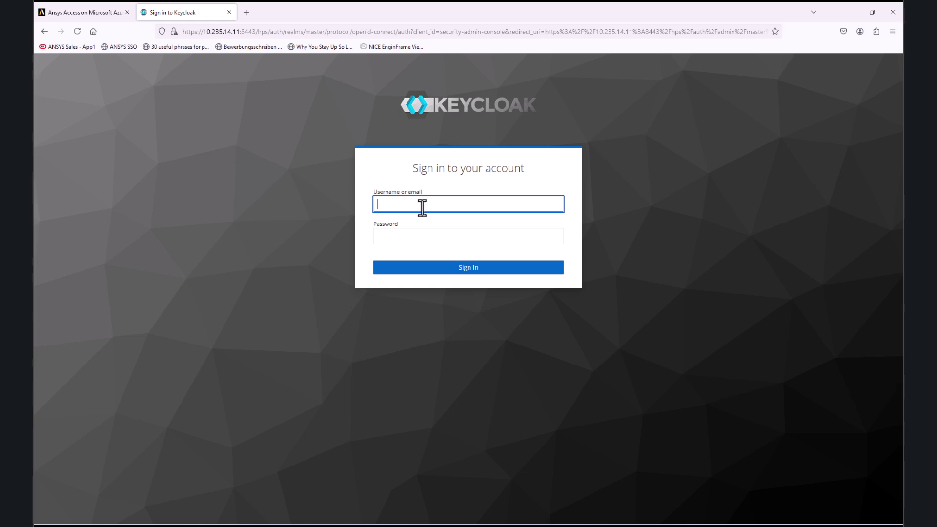
pyautogui.write('keycloak')
pyautogui.press('Tab')
pyautogui.write('***')
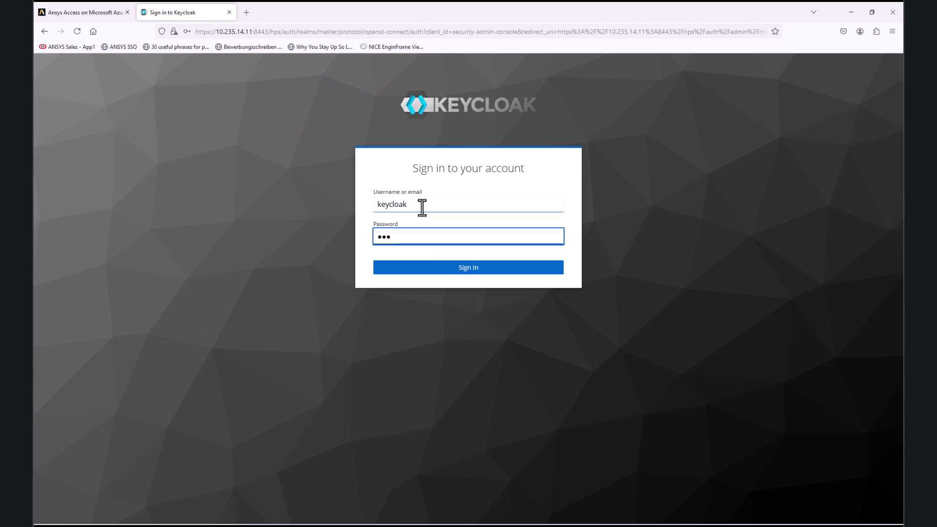
pyautogui.write('********')
pyautogui.press('Return')
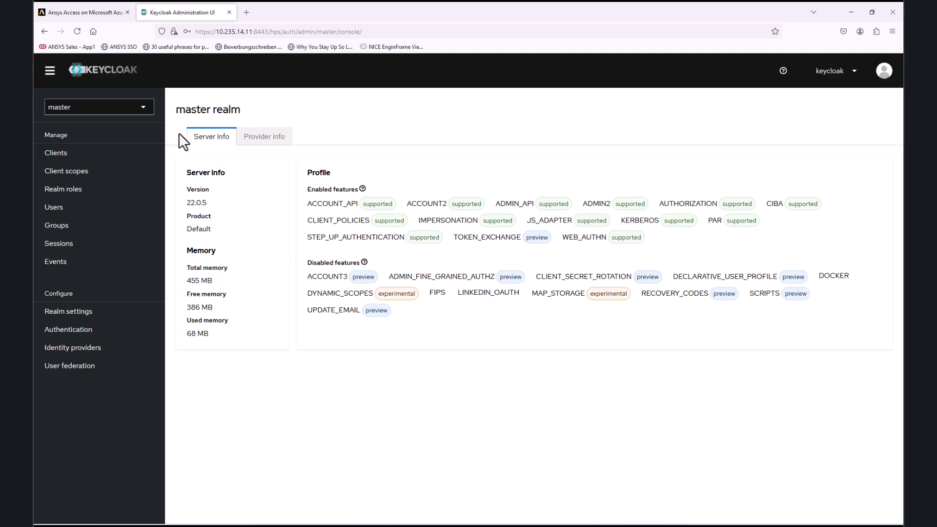
# Switch to the rep realm and list its users
pyautogui.click(140, 110)
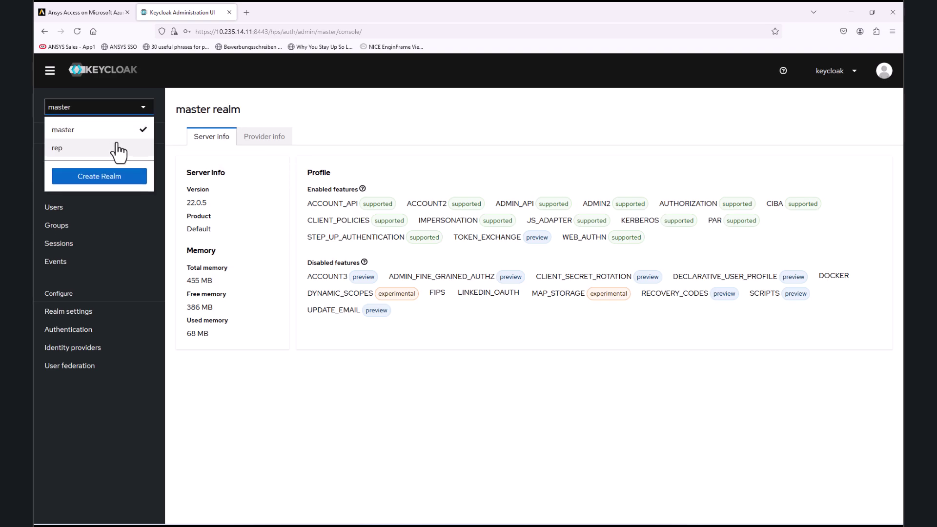
pyautogui.click(117, 149)
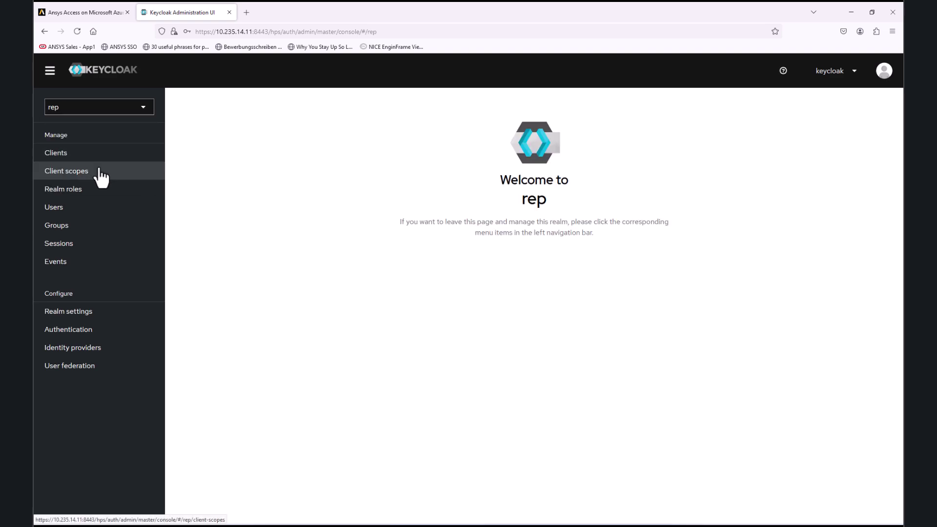
pyautogui.click(60, 208)
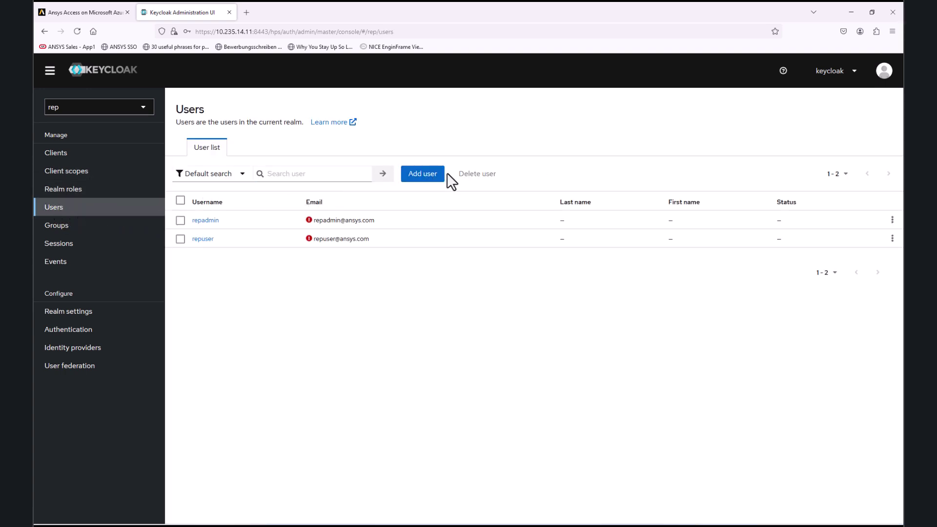
# Sign in to HPC Manager with the rep admin account, declining to save the password
pyautogui.click(425, 179)
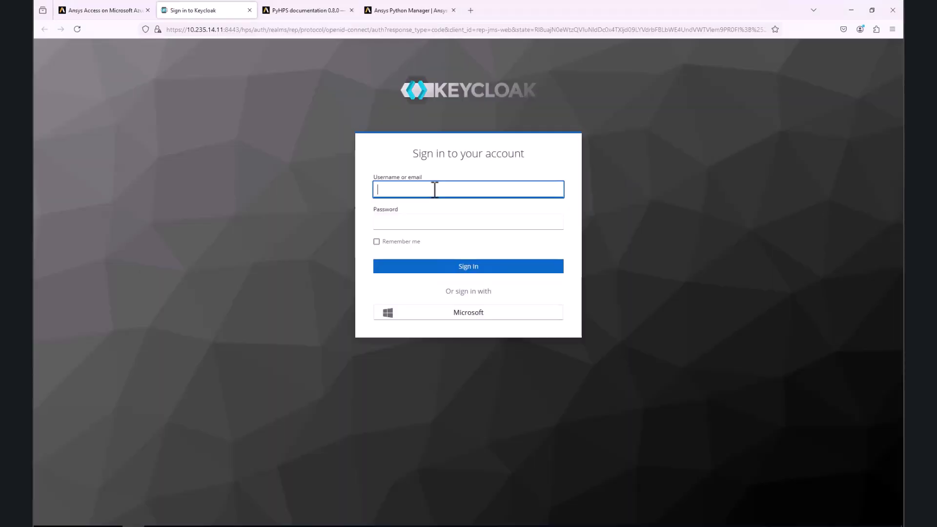
pyautogui.write('repadmin')
pyautogui.press('Tab')
pyautogui.write('repadmin')
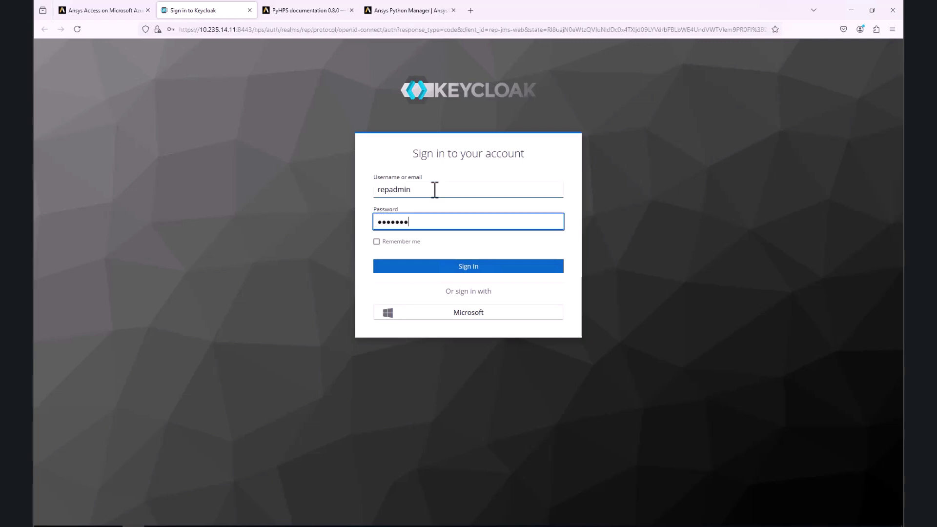
pyautogui.click(467, 267)
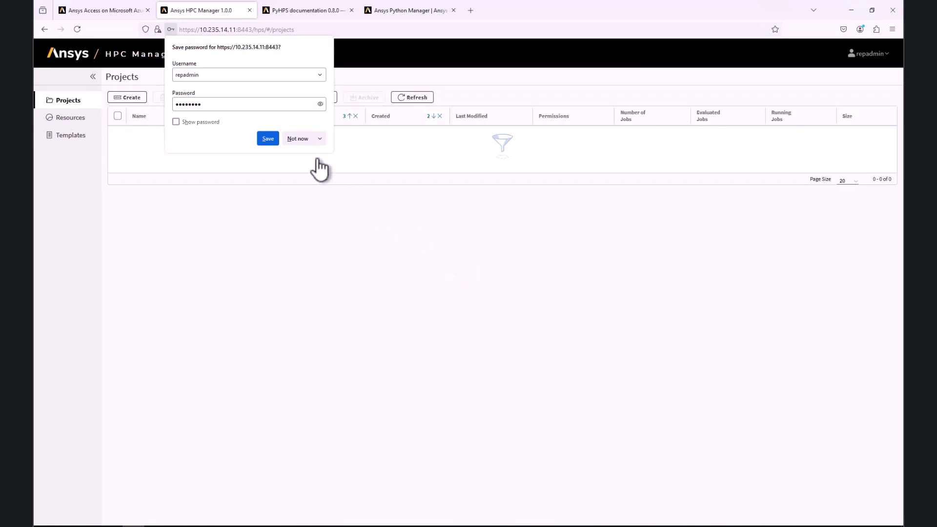
pyautogui.click(297, 138)
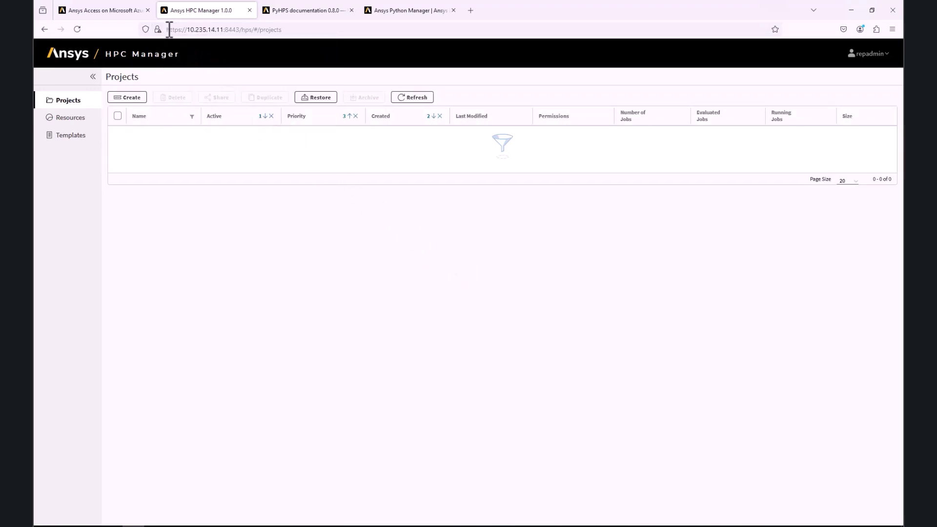
# Copy the HPS server address, up to /hps, from the browser's address bar
pyautogui.moveTo(166, 30); pyautogui.dragTo(255, 31)
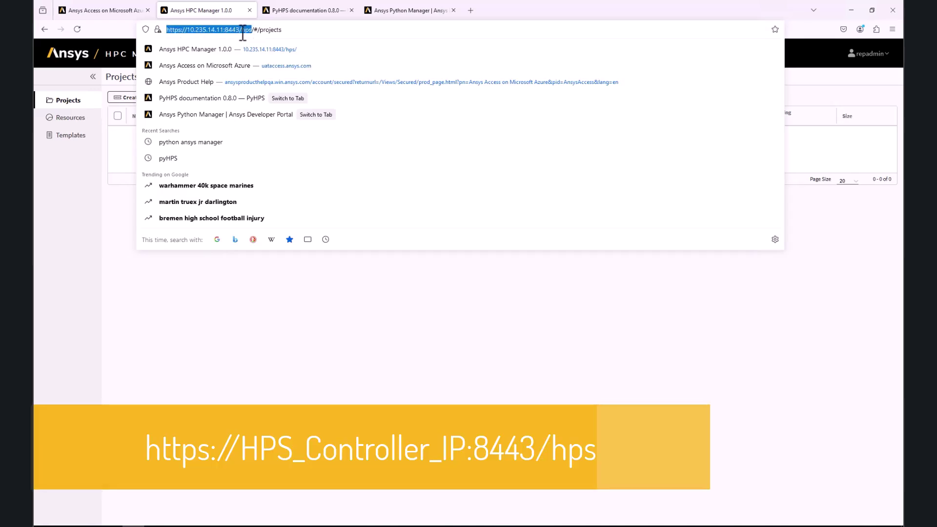
pyautogui.rightClick(242, 30)
pyautogui.click(255, 87)
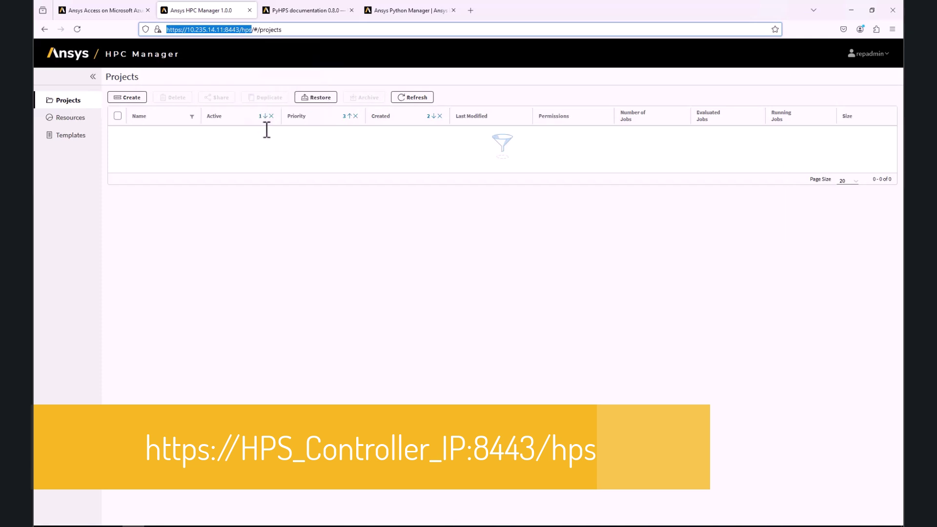
pyautogui.click(288, 197)
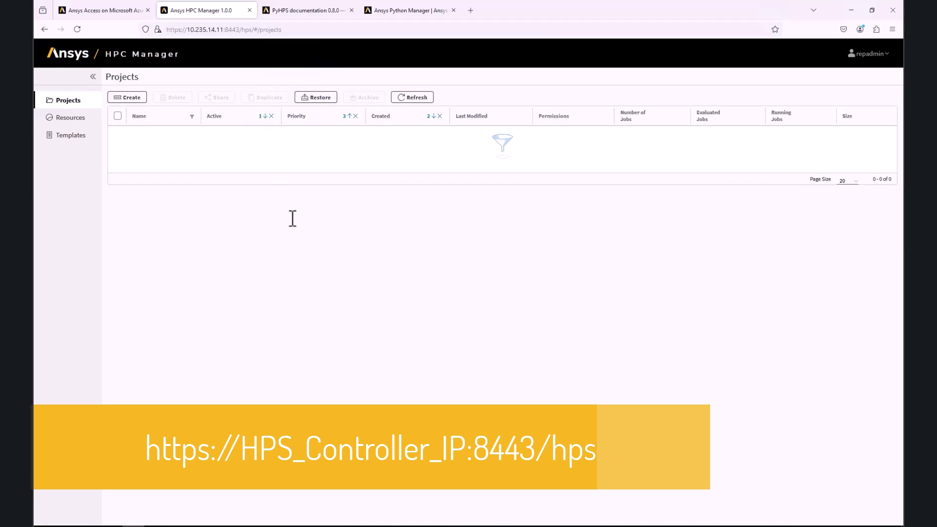
# Paste the /hps URL into the HPS queue, test the connection, authenticate as the rep admin user, and confirm
pyautogui.click(199, 518)
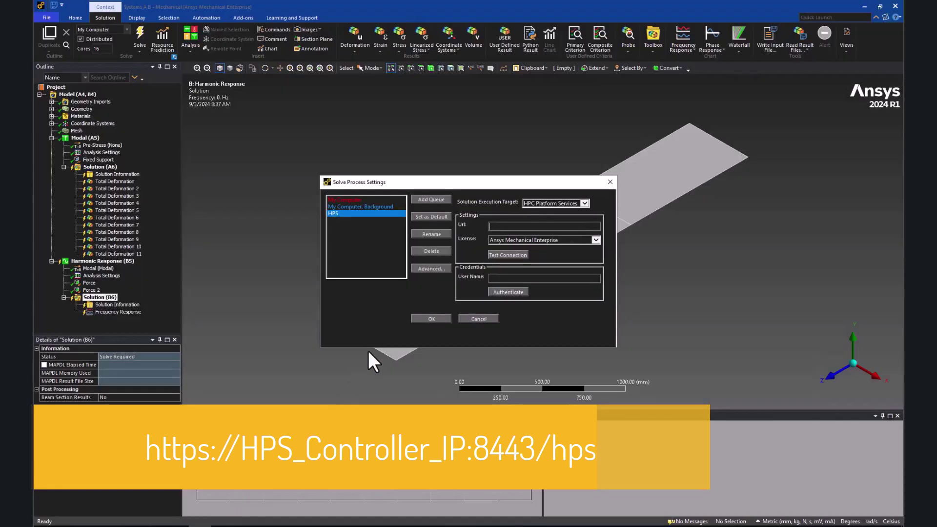
pyautogui.rightClick(505, 228)
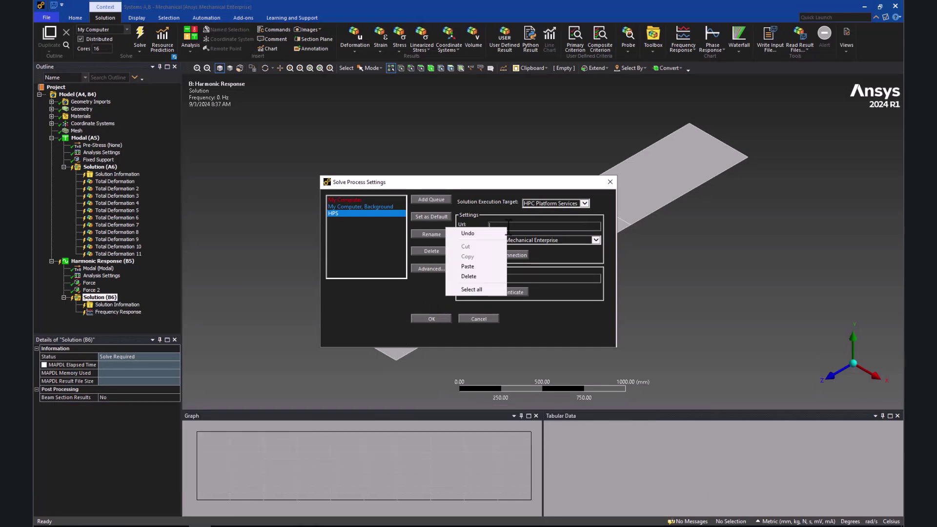
pyautogui.click(468, 266)
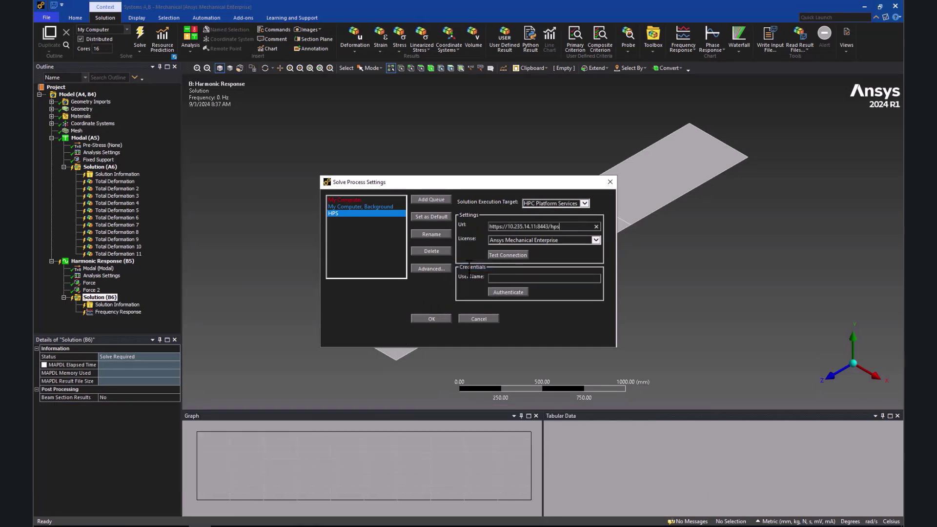
pyautogui.click(508, 255)
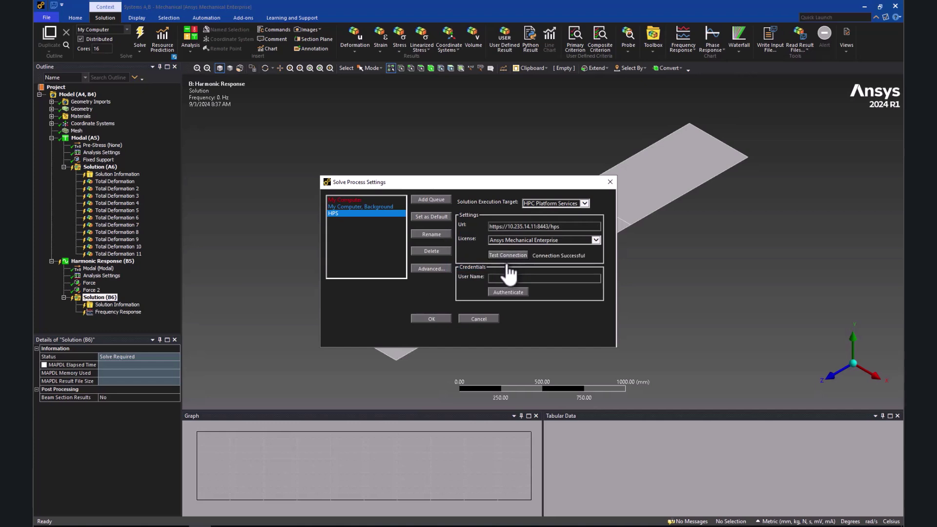
pyautogui.click(503, 279)
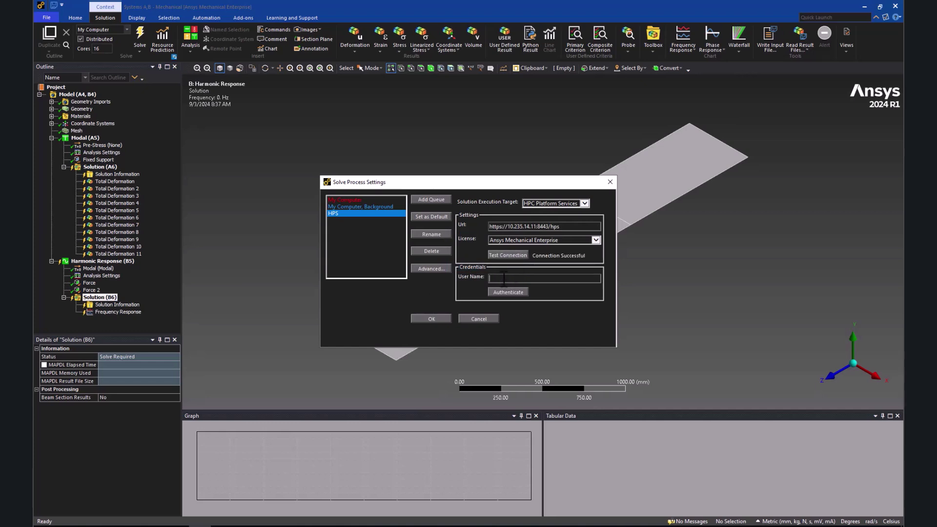
pyautogui.write('repadmin')
pyautogui.click(506, 292)
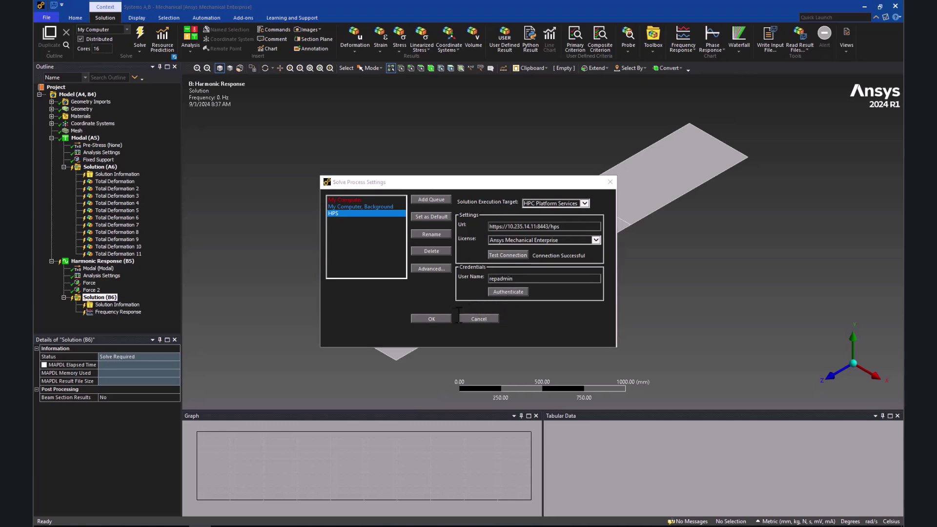
pyautogui.click(437, 319)
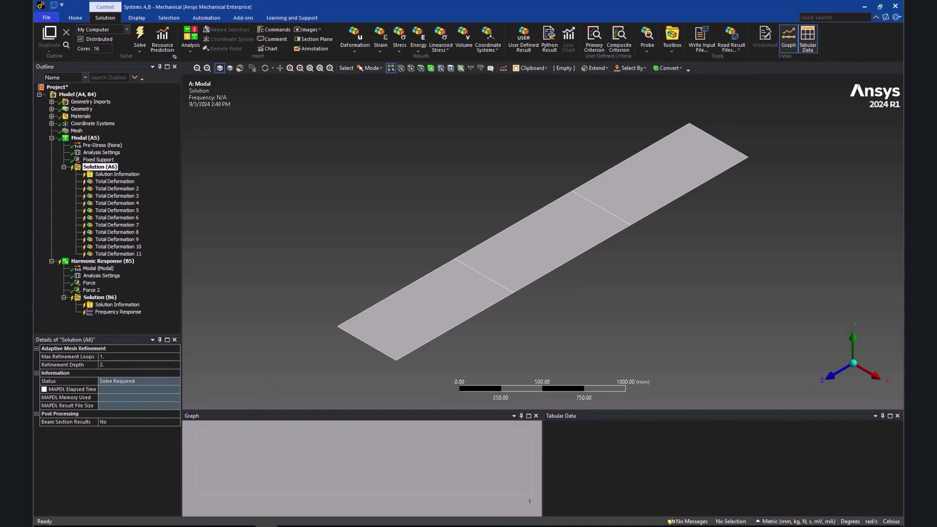
# Set AutoScaling_Cluster's Default Scheduler Queue to mech and save its properties
pyautogui.click(130, 524)
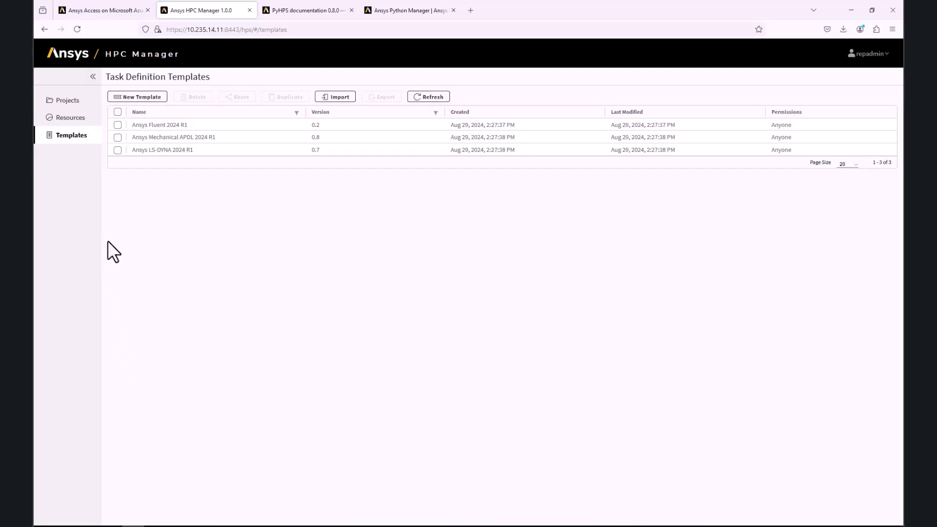
pyautogui.click(75, 120)
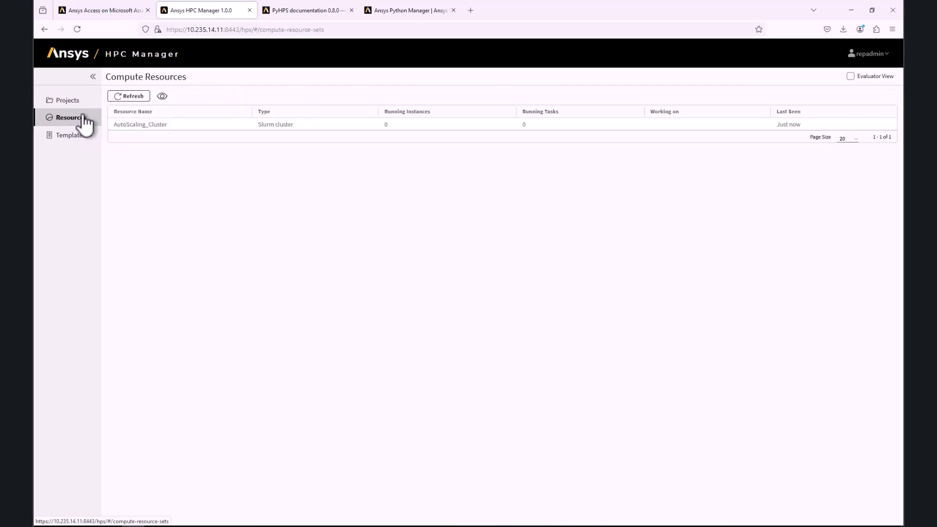
pyautogui.click(135, 126)
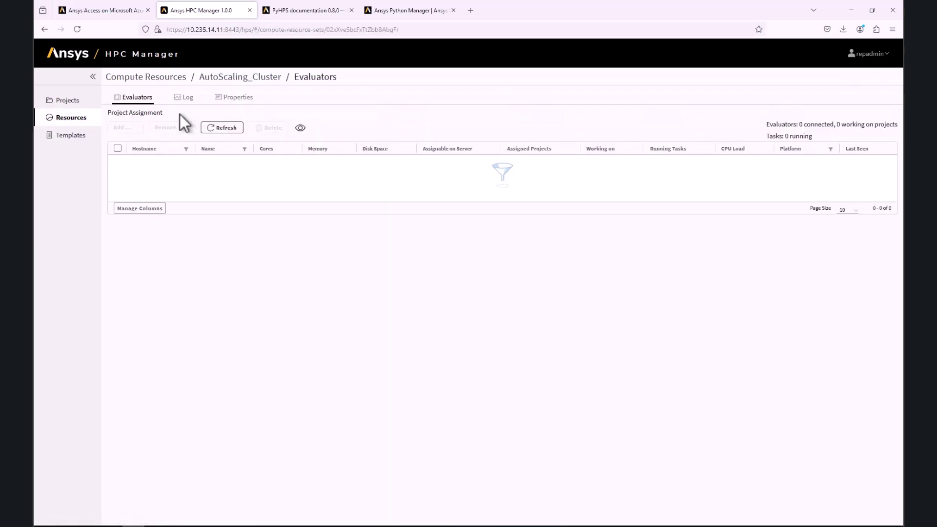
pyautogui.click(222, 102)
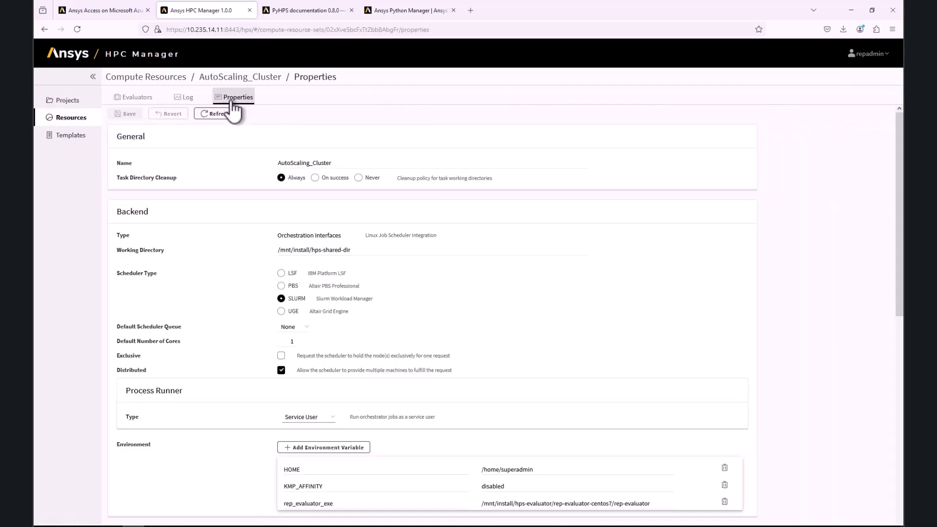
pyautogui.click(283, 327)
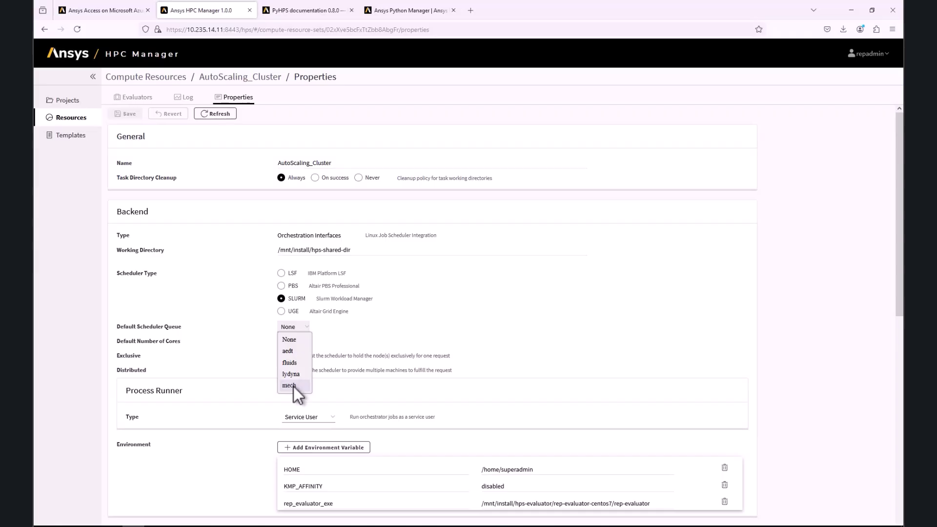
pyautogui.click(293, 385)
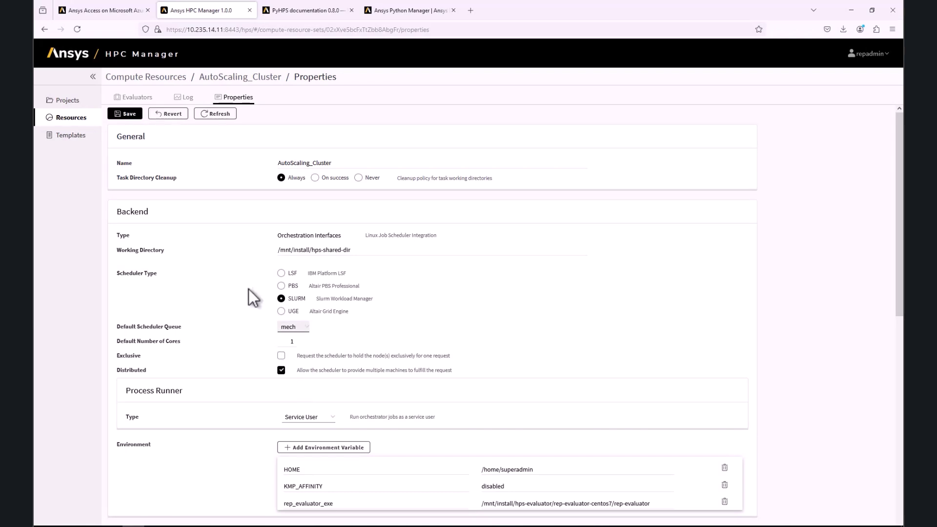
pyautogui.click(128, 113)
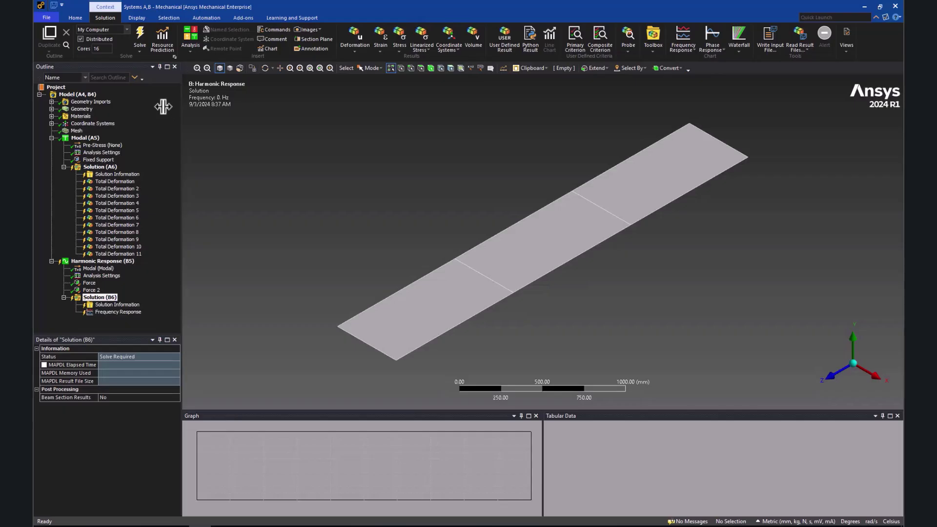
# Solve the harmonic response on the HPS queue with 16 cores, then view the HPC Manager projects page
pyautogui.click(127, 29)
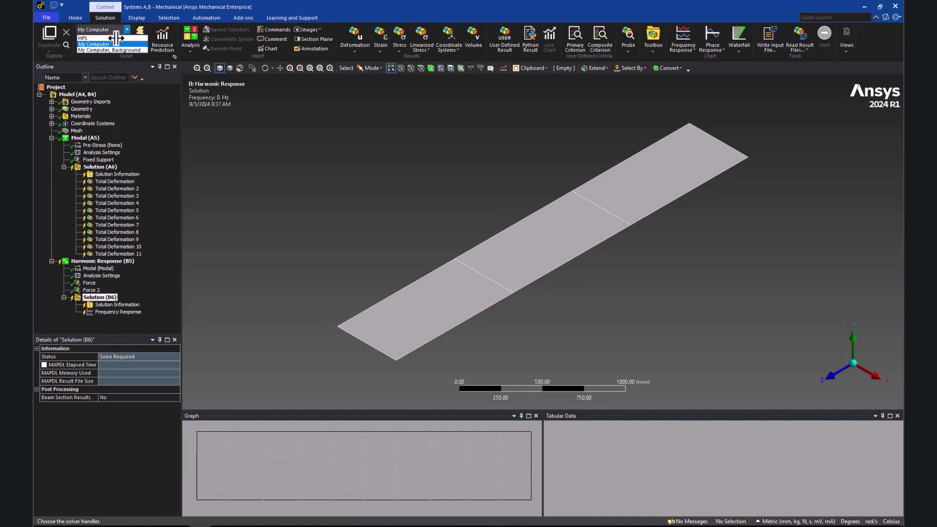
pyautogui.click(110, 44)
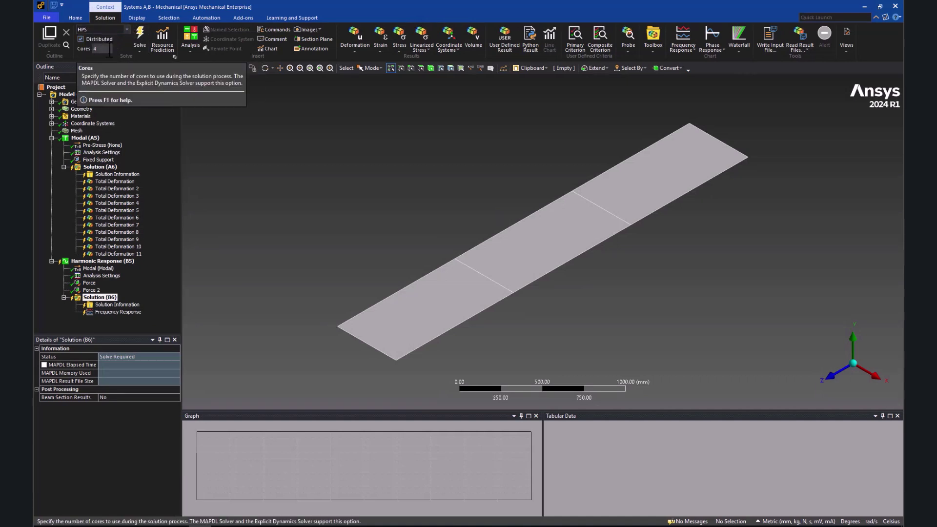
pyautogui.click(109, 49)
pyautogui.write('16')
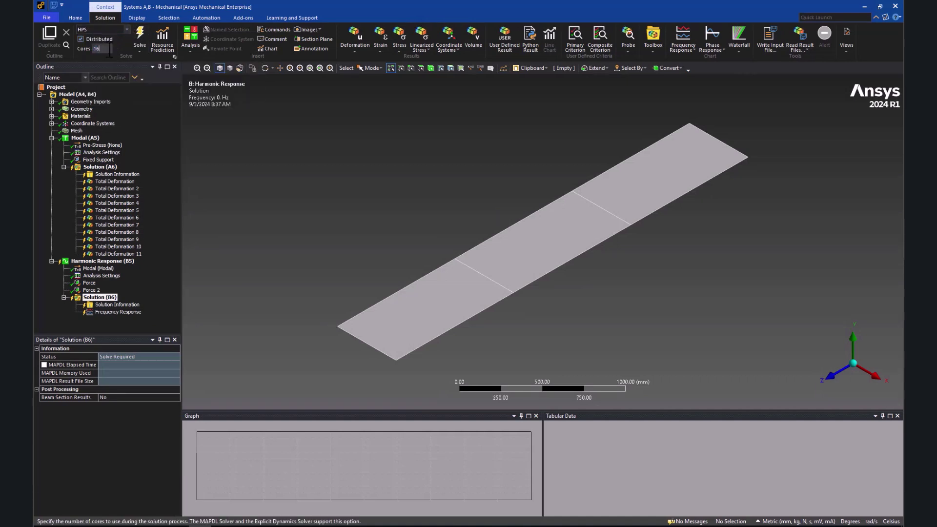
pyautogui.click(140, 38)
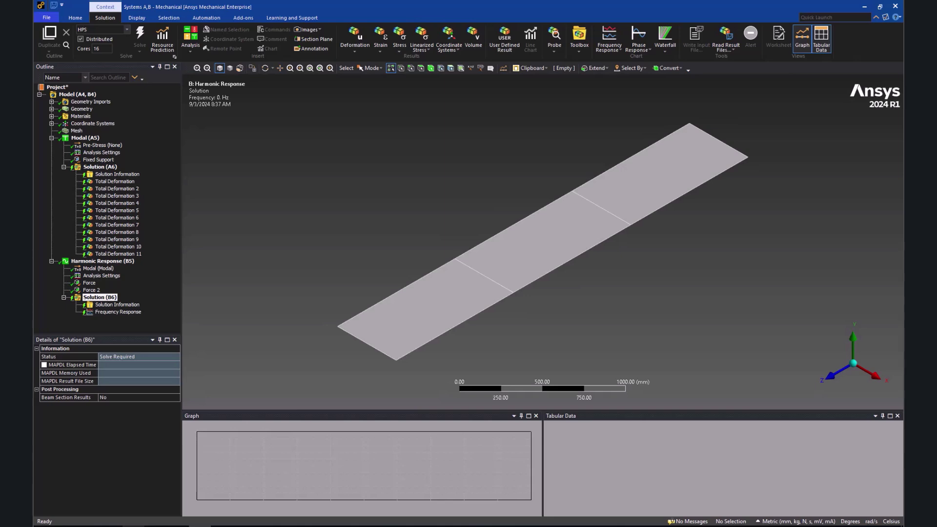
pyautogui.click(130, 526)
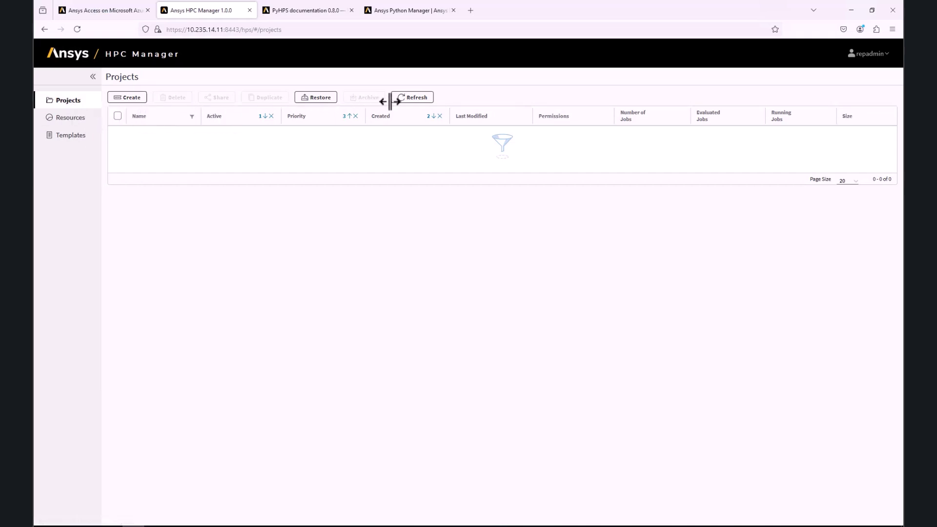
# Refresh the Projects list and open the Harmonic_Response project's Linked Solution job
pyautogui.click(409, 98)
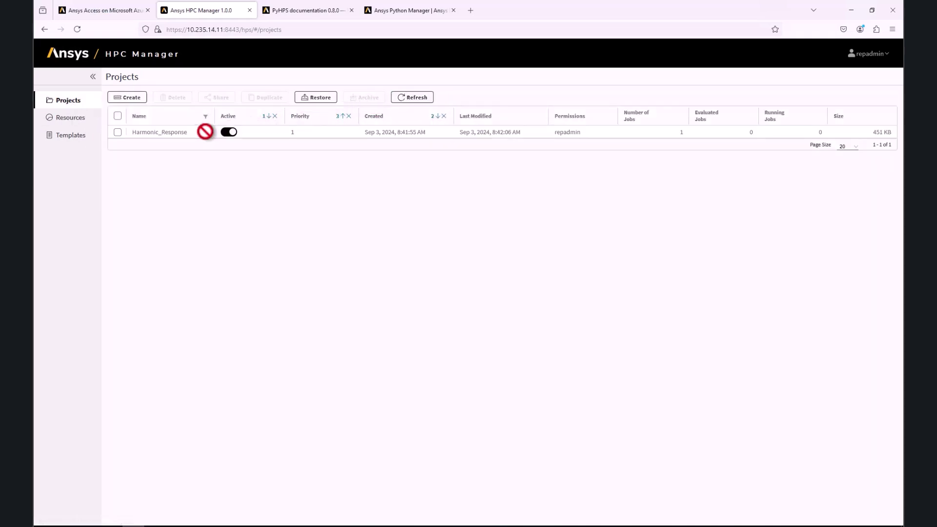
pyautogui.click(154, 132)
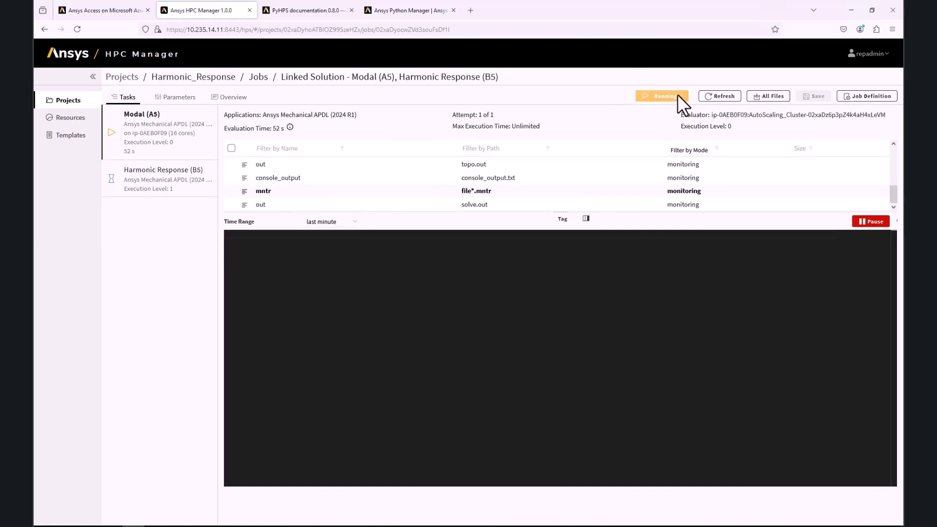
# Watch the solve.out log until both tasks are Evaluated, then return to Mechanical
pyautogui.click(262, 203)
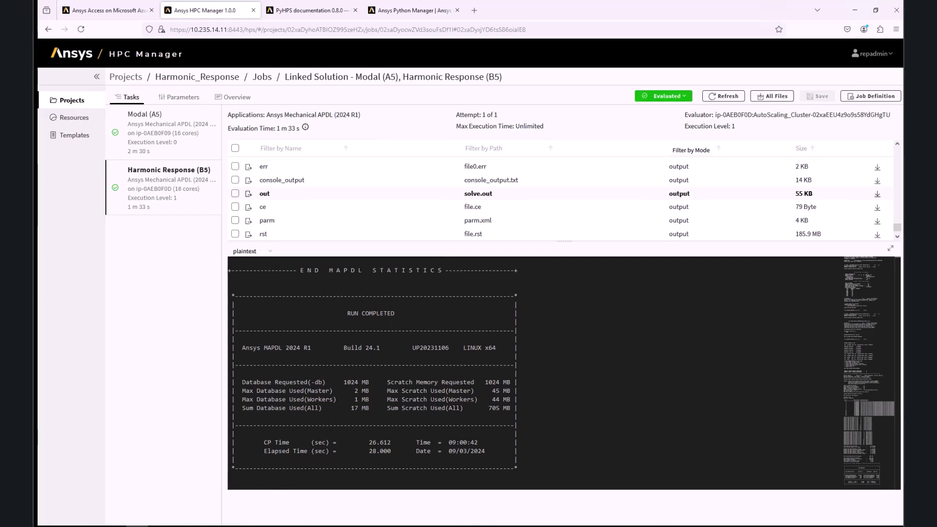
pyautogui.moveTo(203, 526)
pyautogui.click(168, 491)
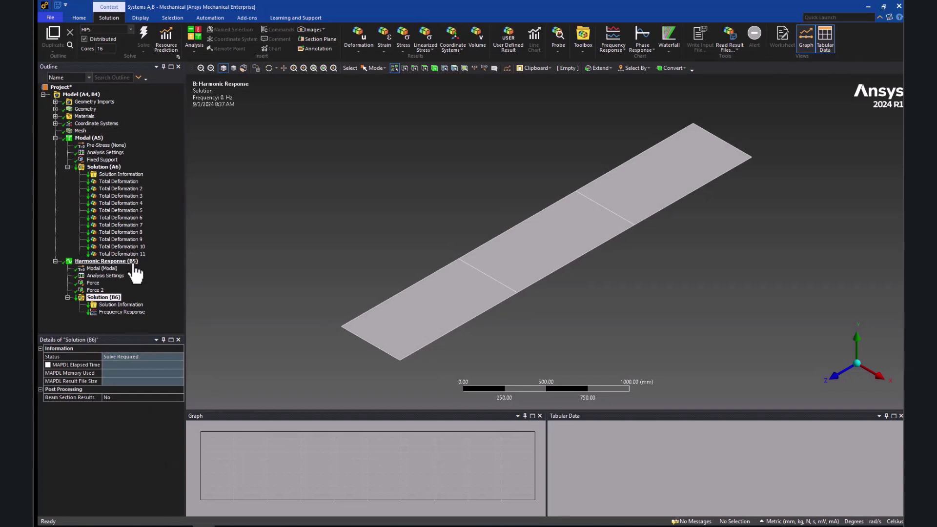
# Get Results from HPS for both Solution (A6) and Solution (B6)
pyautogui.click(103, 167)
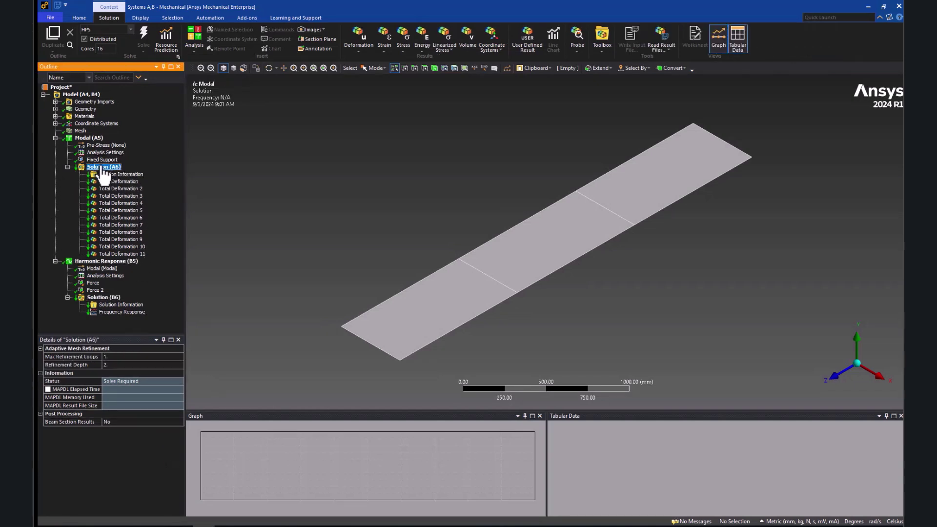
pyautogui.rightClick(104, 168)
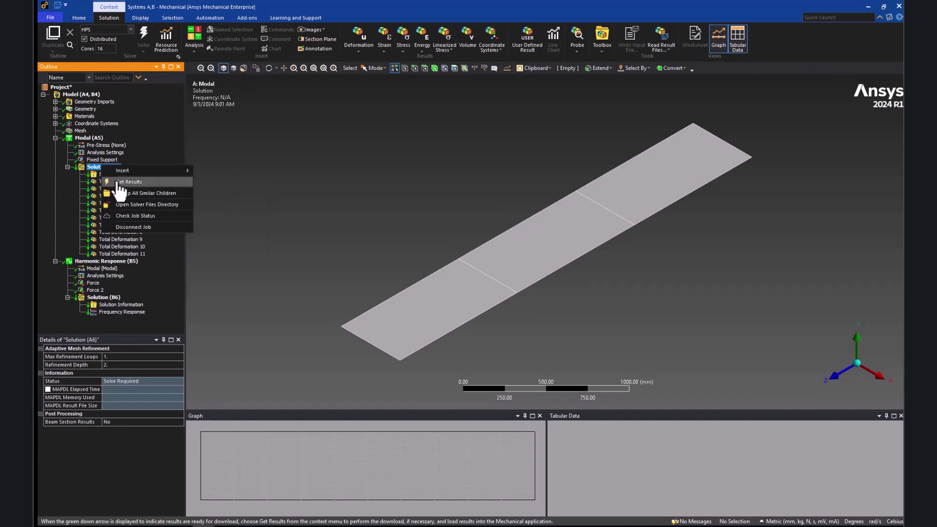
pyautogui.click(119, 183)
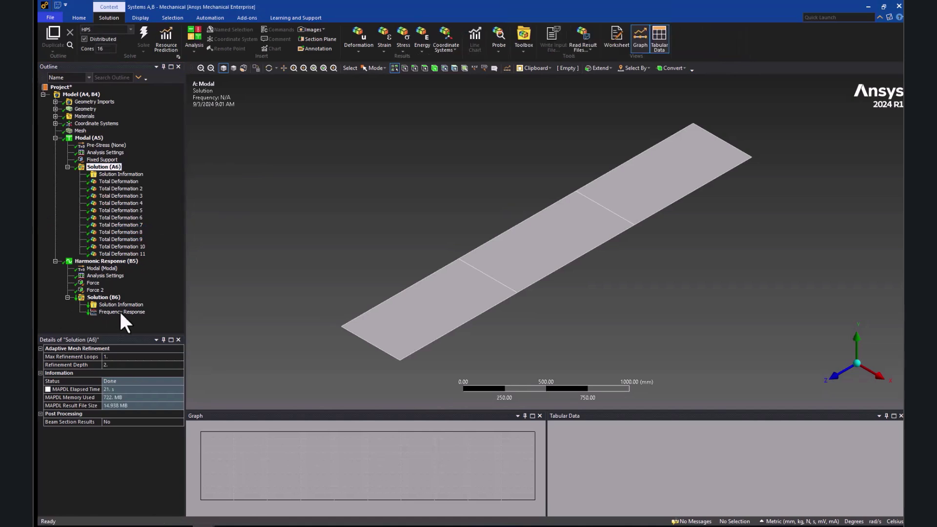
pyautogui.click(106, 297)
pyautogui.rightClick(104, 296)
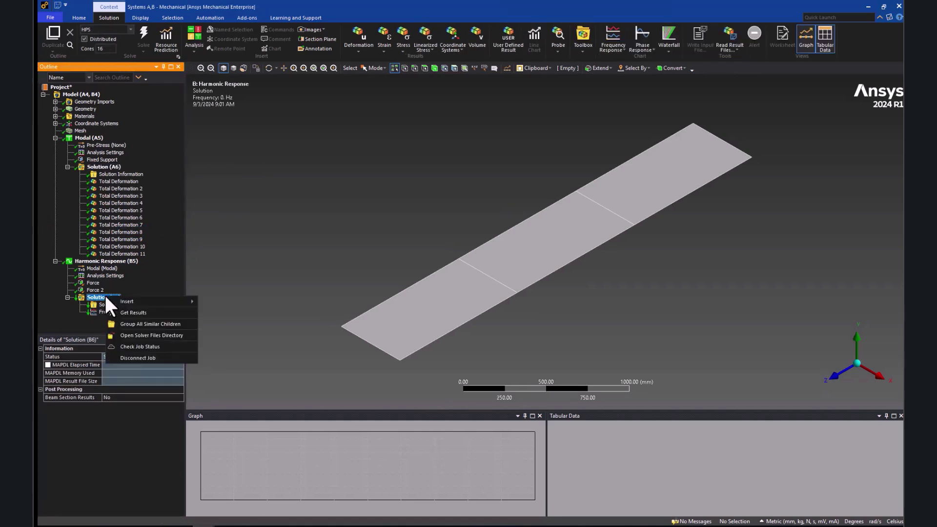
pyautogui.click(119, 312)
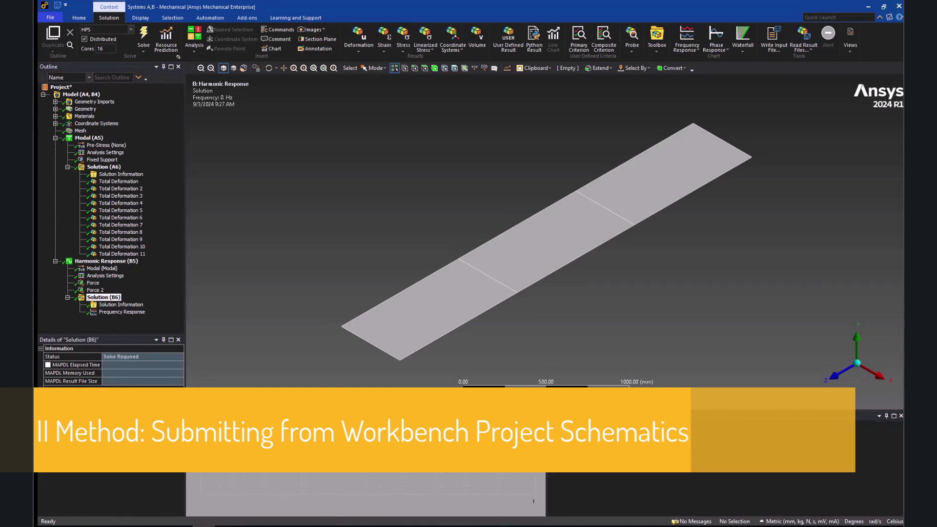
# Switch the solve target back to My Computer and clear Solution (A6)'s generated data
pyautogui.click(131, 29)
pyautogui.click(102, 42)
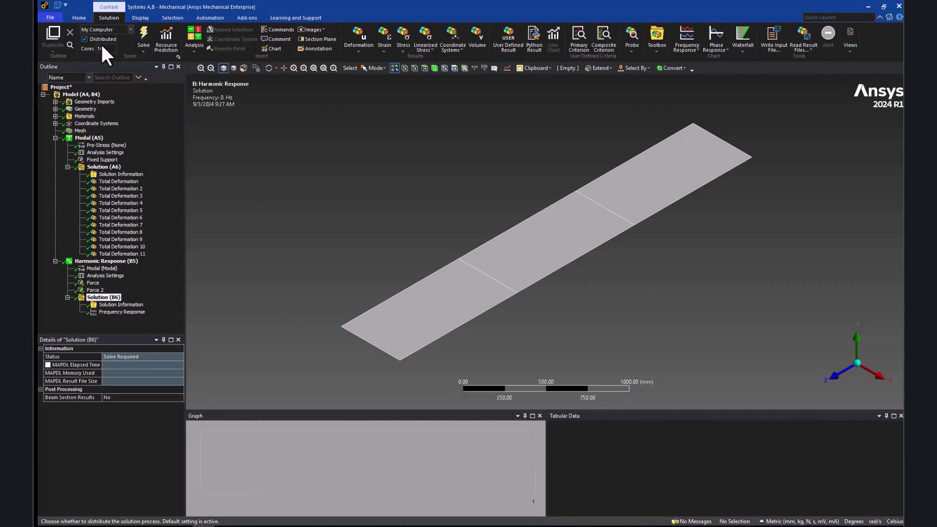
pyautogui.click(100, 167)
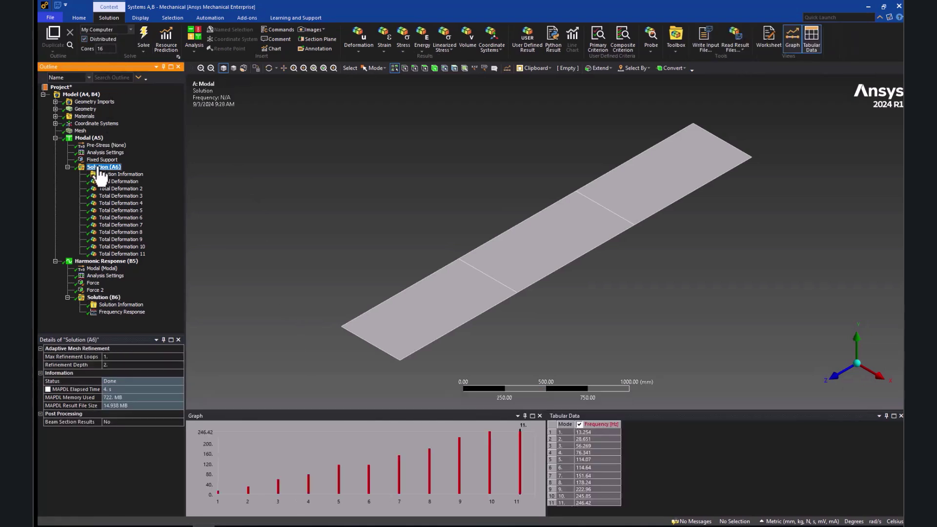
pyautogui.rightClick(100, 169)
pyautogui.click(119, 181)
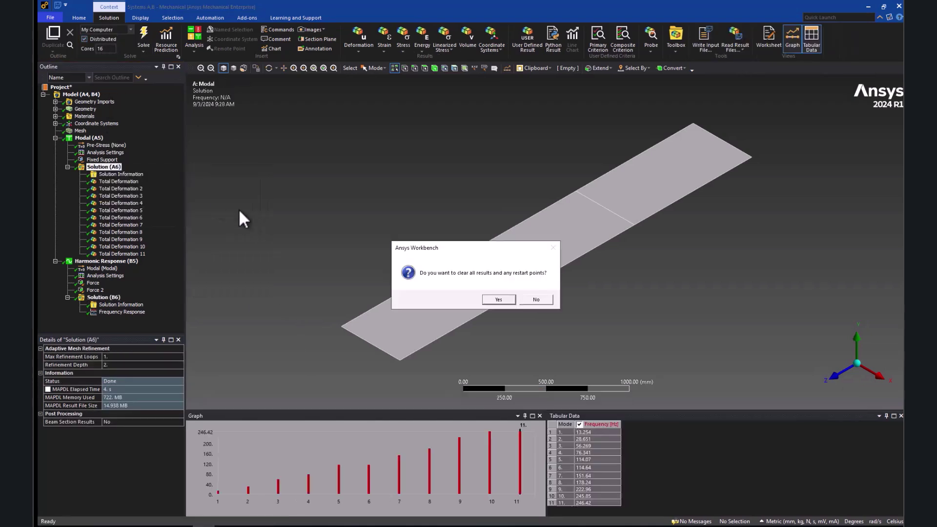
pyautogui.click(495, 299)
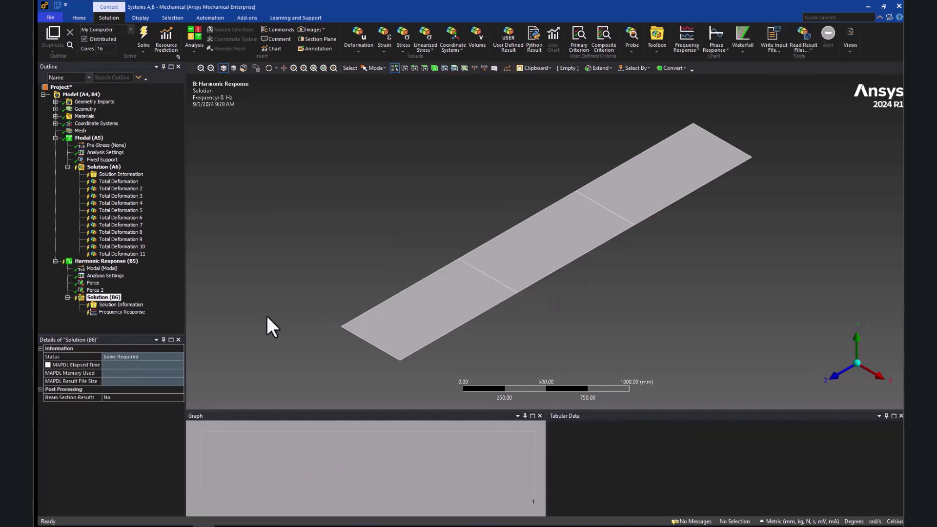
# In the Workbench schematic's Properties, set Update Option to HPC Platform Services and select the URL field
pyautogui.hotkey('alt', 'Tab')
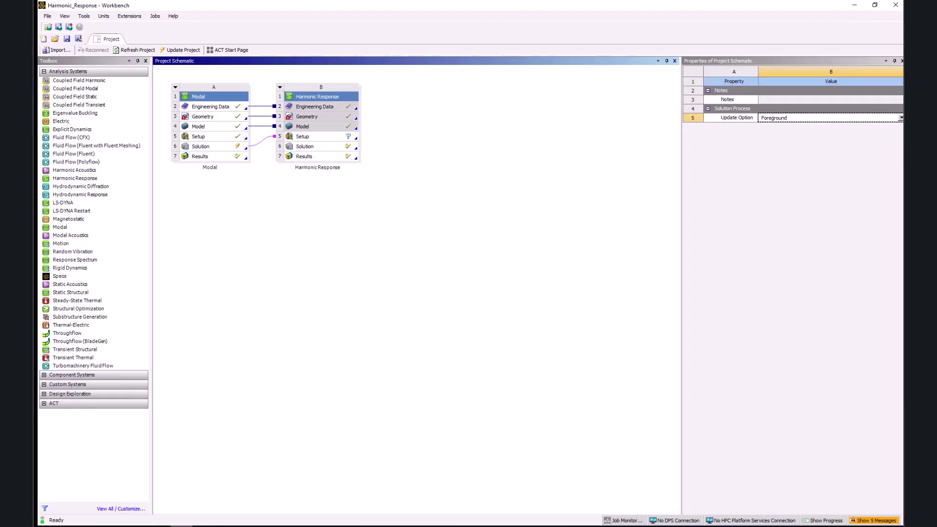
pyautogui.rightClick(344, 267)
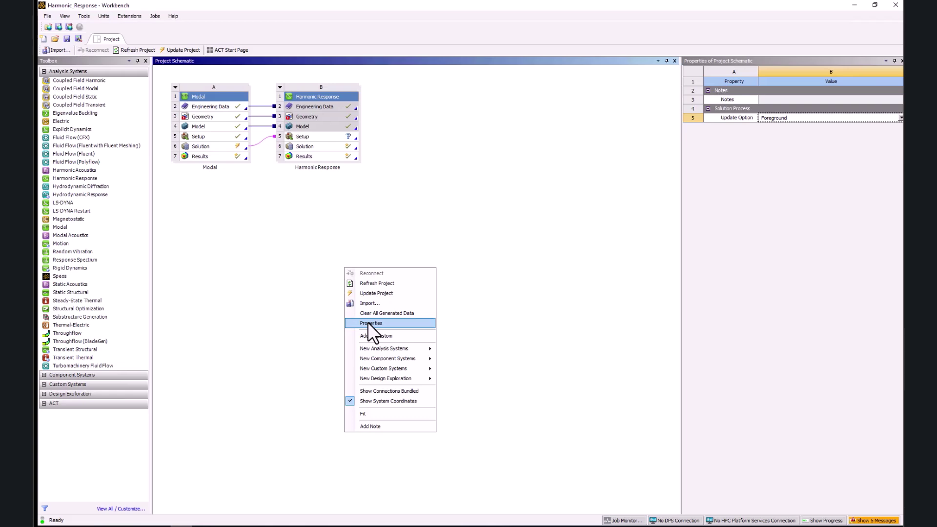
pyautogui.click(367, 323)
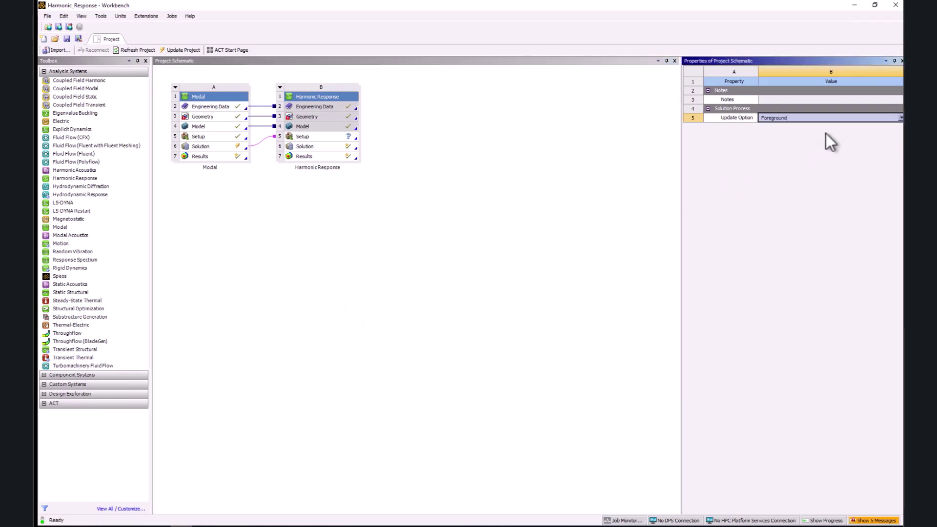
pyautogui.click(848, 118)
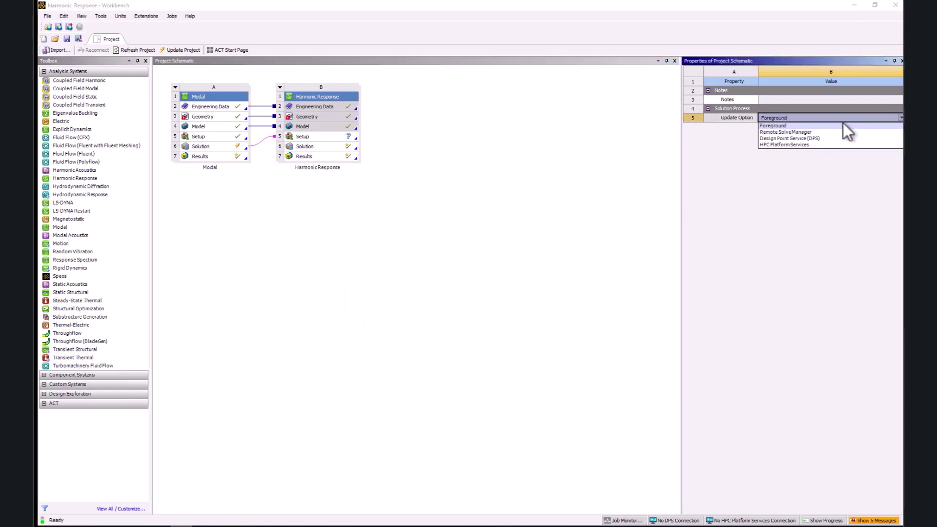
pyautogui.click(801, 144)
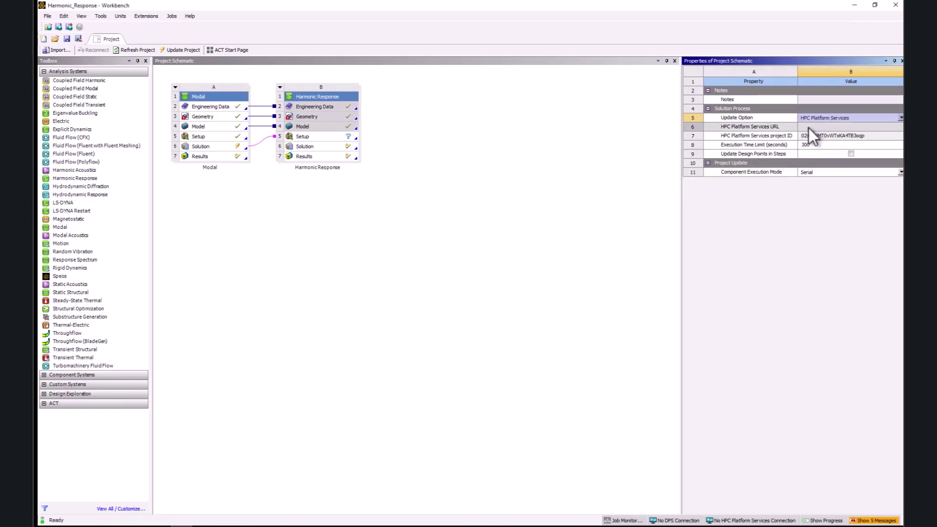
pyautogui.click(809, 128)
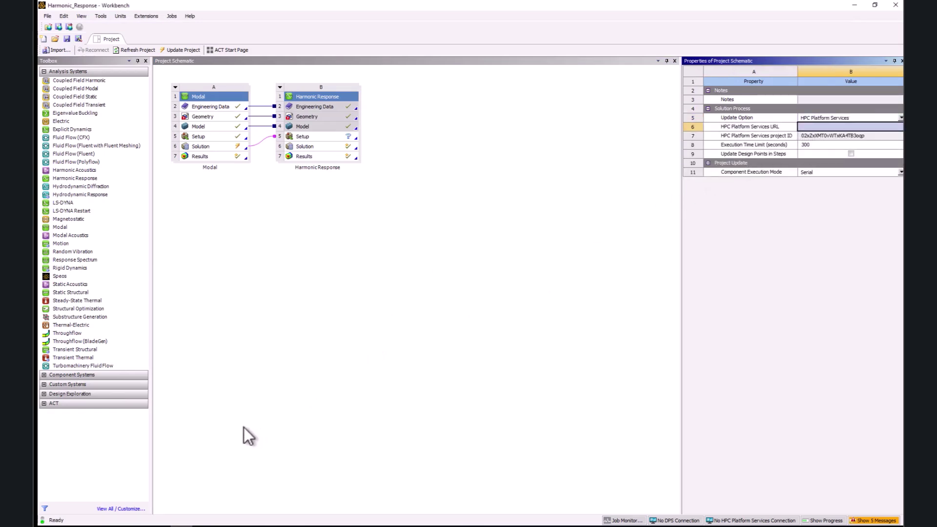
pyautogui.click(137, 526)
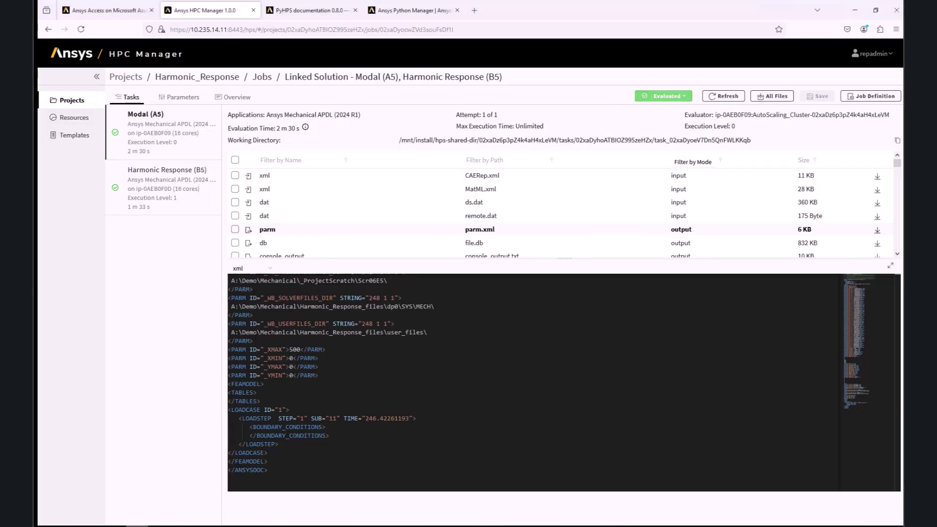
pyautogui.click(193, 29)
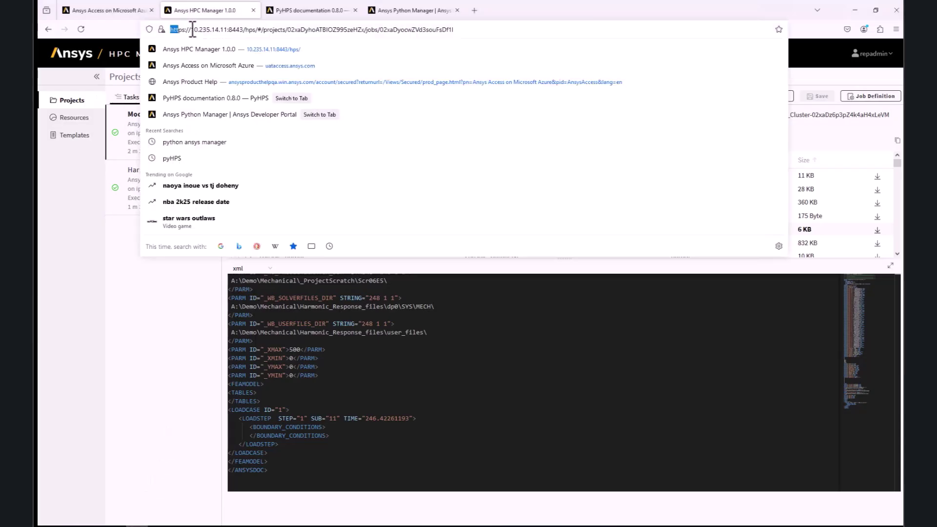
pyautogui.moveTo(193, 30); pyautogui.dragTo(249, 30)
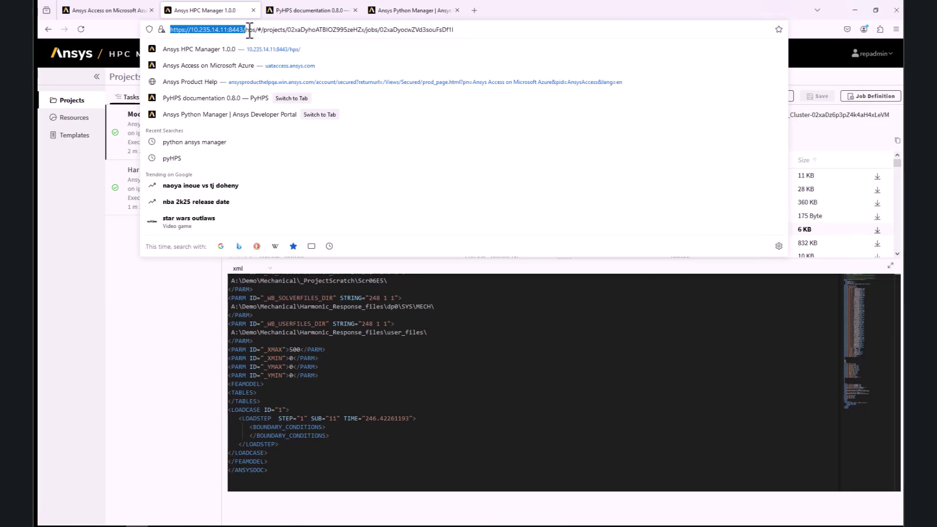
pyautogui.rightClick(237, 29)
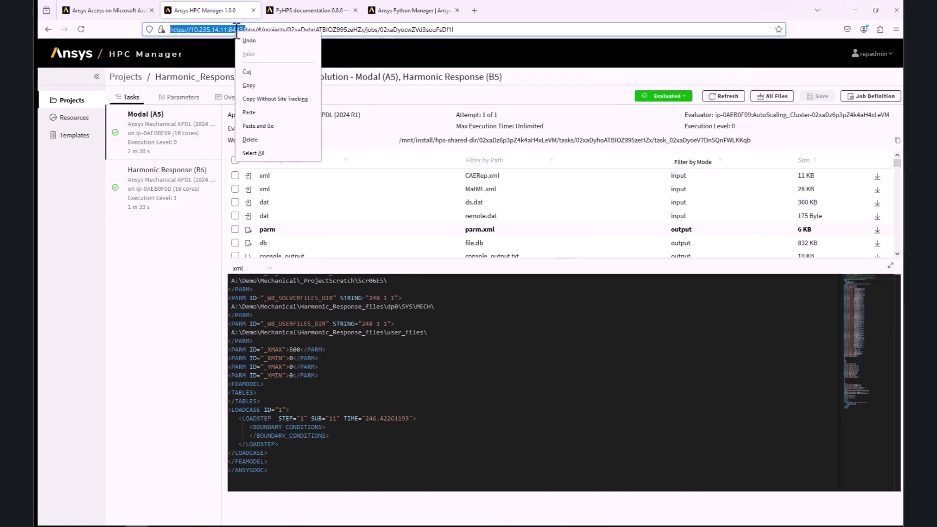
pyautogui.click(244, 86)
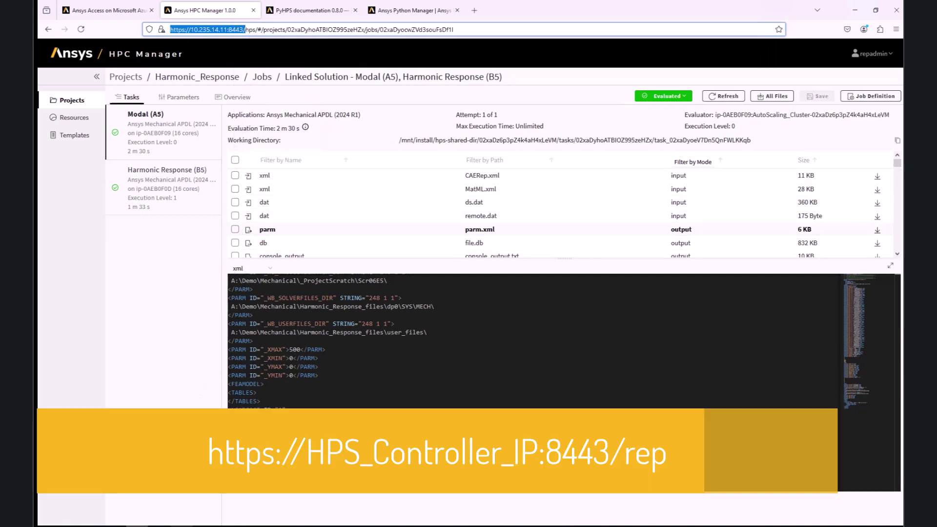
pyautogui.hotkey('alt', 'Tab')
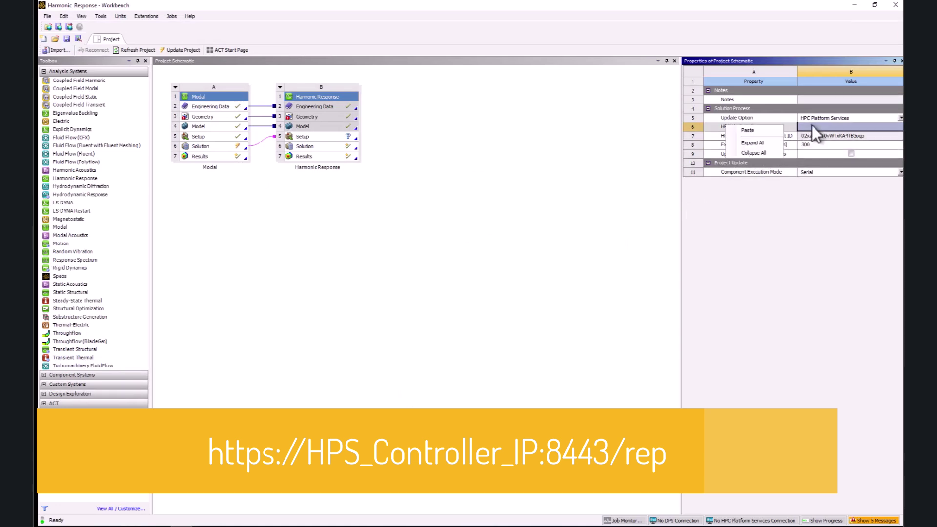
# Paste the server address as the HPC Platform Services URL, then save and submit the project update
pyautogui.hotkey('ctrl', 'v')
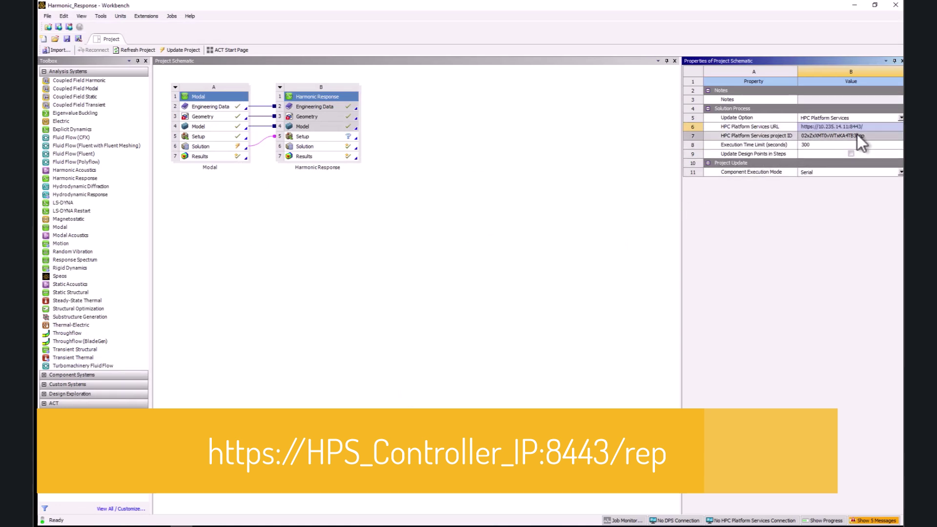
pyautogui.click(865, 128)
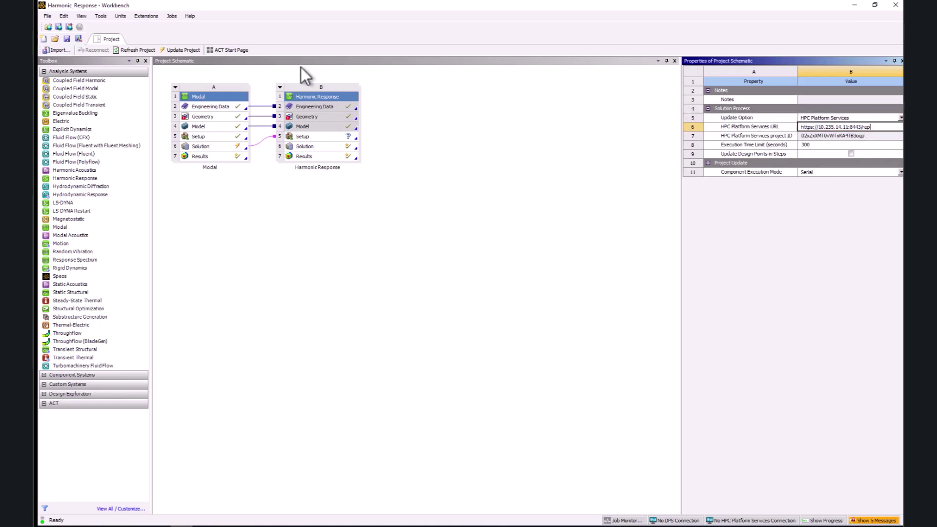
pyautogui.click(184, 50)
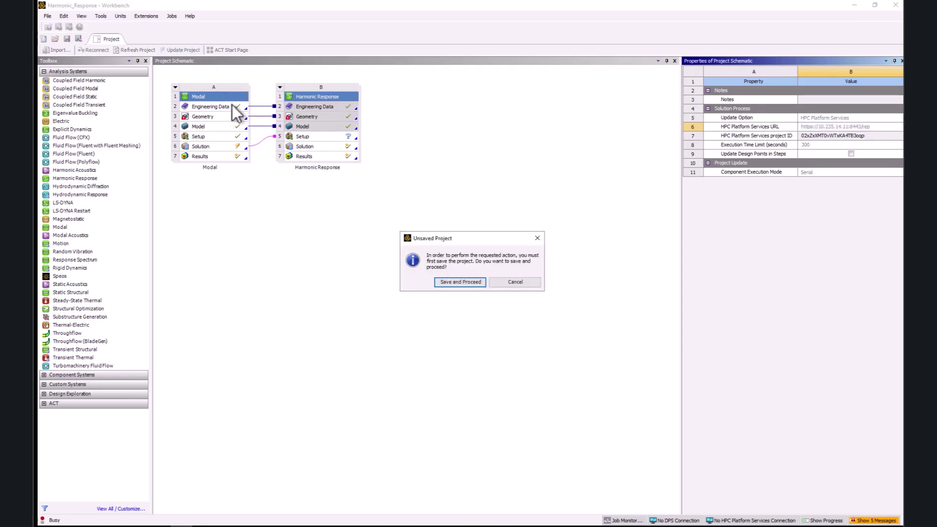
pyautogui.click(451, 283)
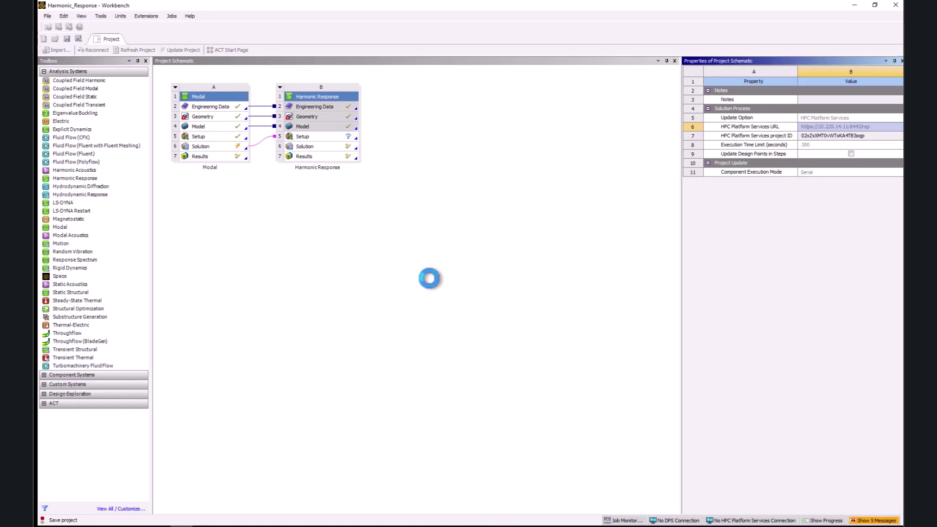
pyautogui.click(500, 288)
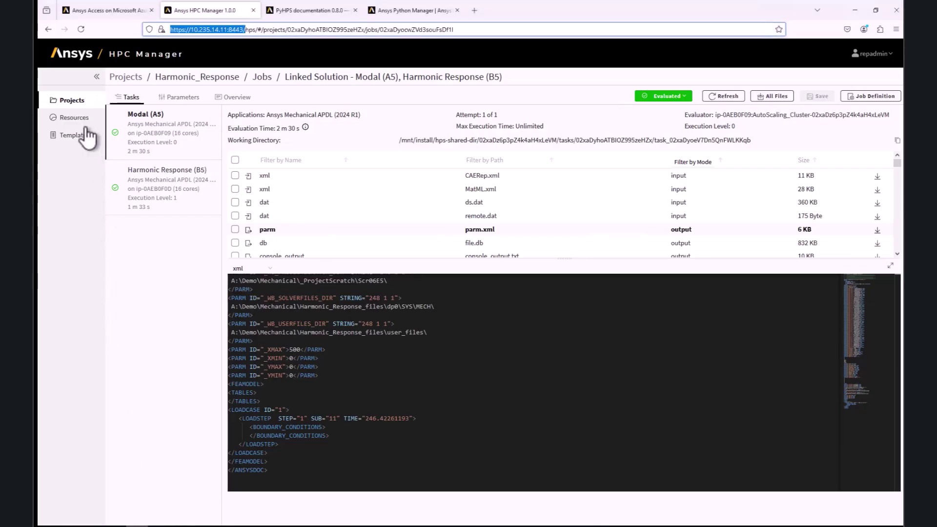
# Confirm the new Harmonic_Response project has finished evaluating, then start creating a new project
pyautogui.click(70, 99)
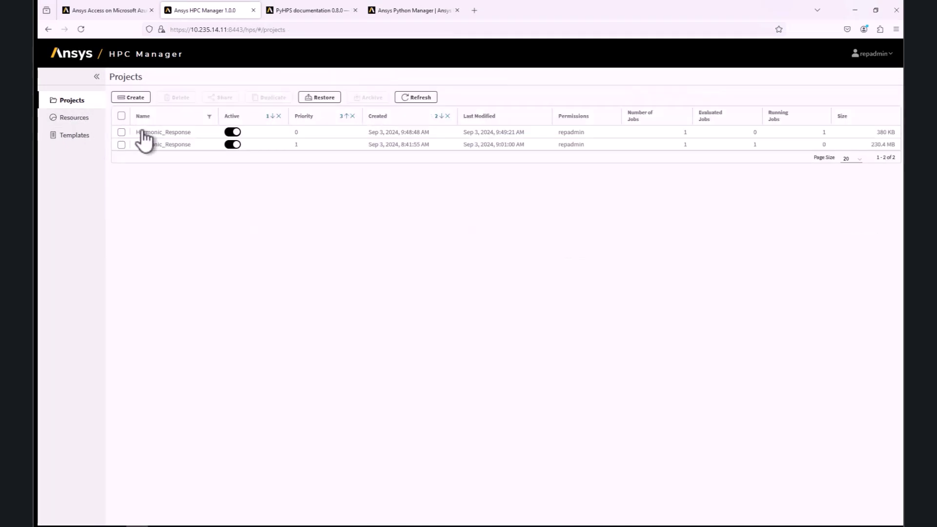
pyautogui.click(144, 132)
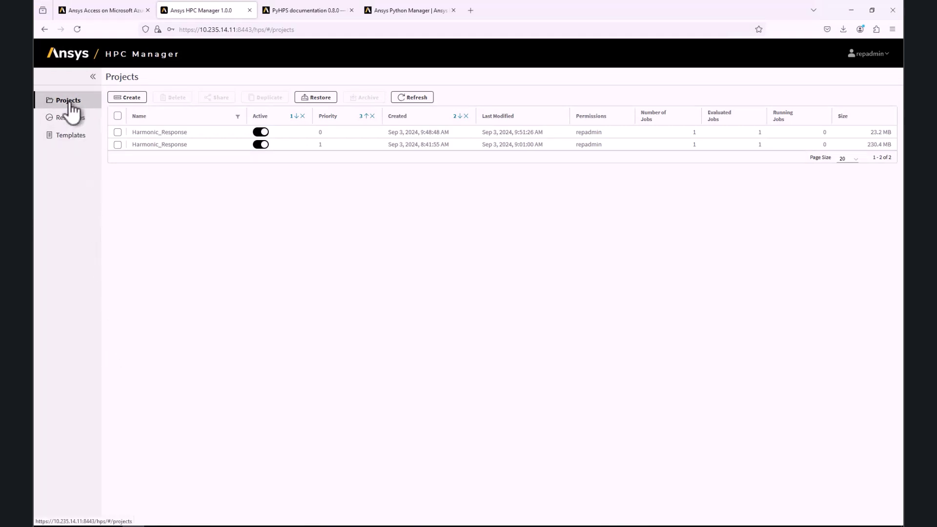
pyautogui.click(127, 99)
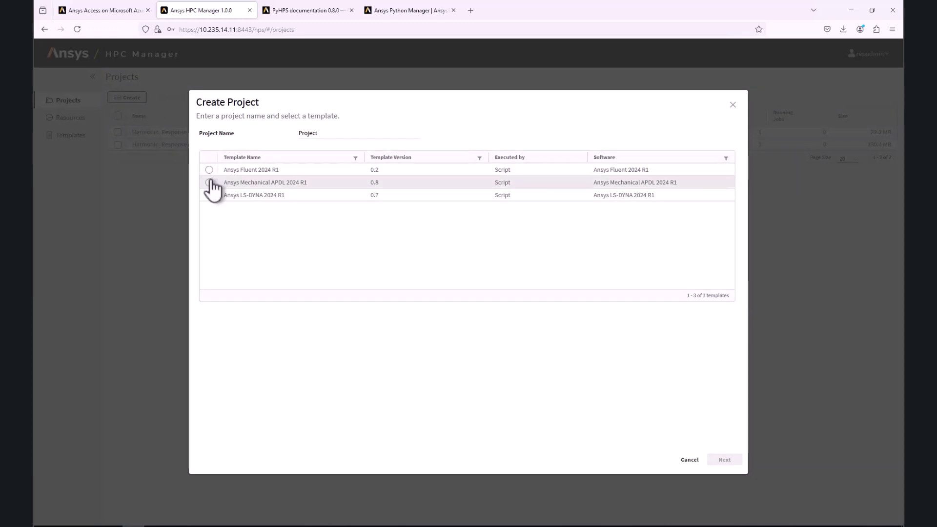
# Create a Mechanical APDL 2024 R1 project named 'web submission Mechanical'
pyautogui.click(209, 183)
pyautogui.click(324, 132)
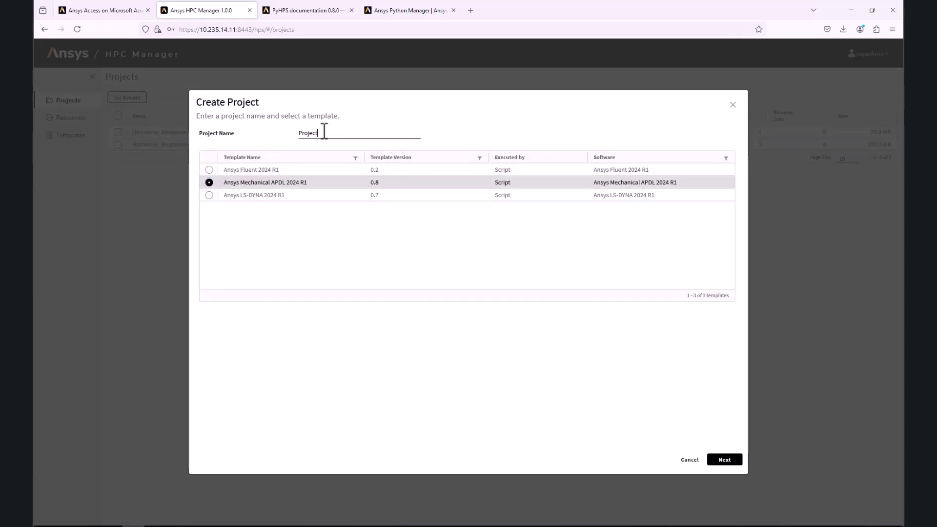
pyautogui.doubleClick(324, 131)
pyautogui.write('web submission ')
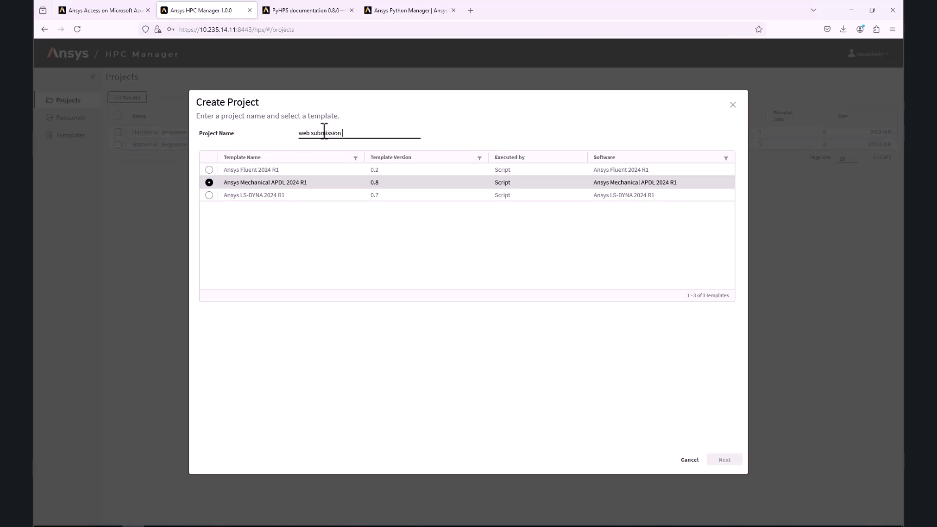
pyautogui.write('Mechanical')
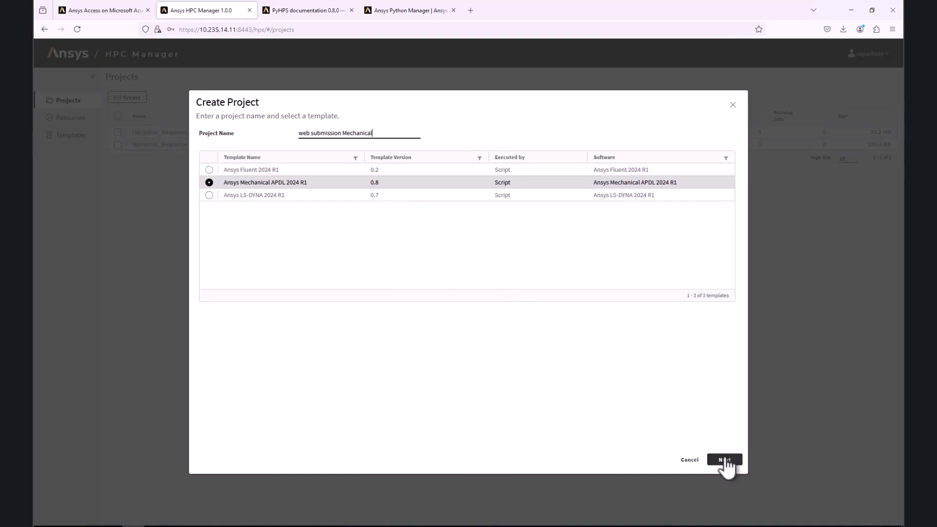
pyautogui.click(724, 460)
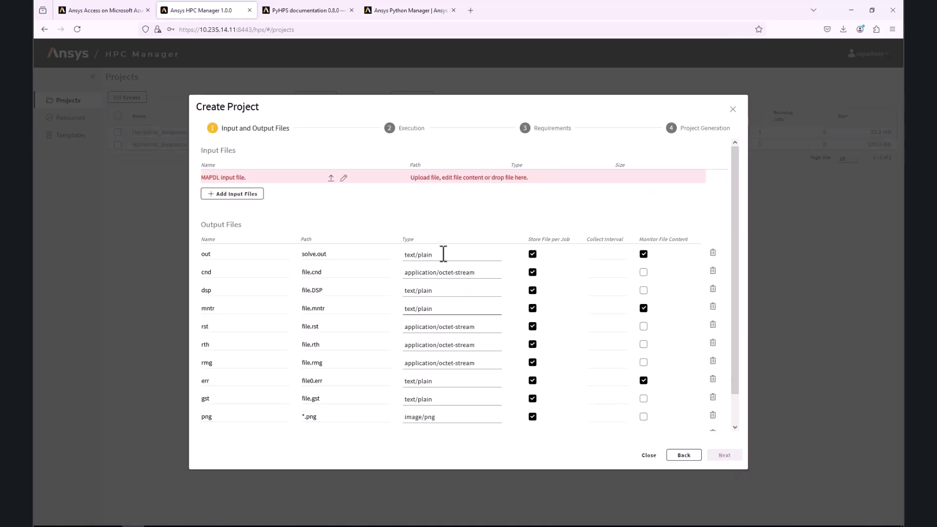
# Upload ds.dat as the project's MAPDL input file
pyautogui.click(331, 178)
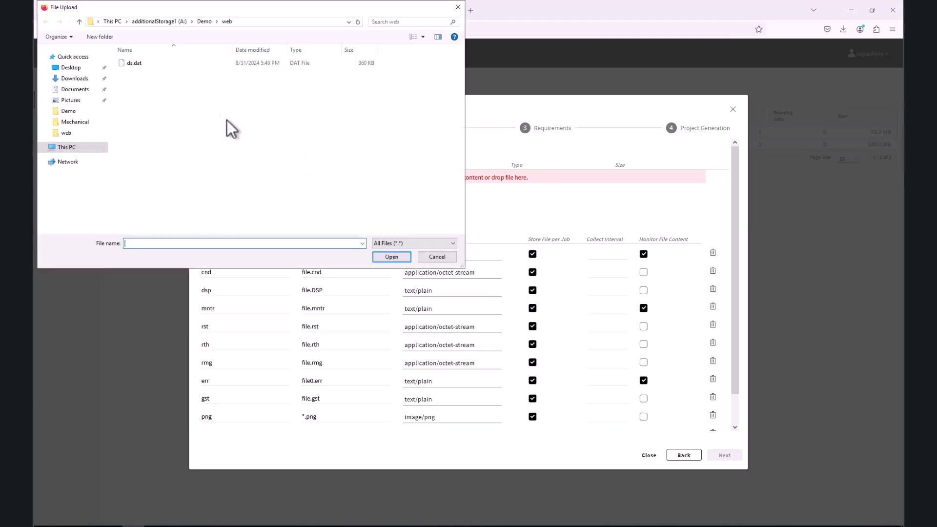
pyautogui.click(134, 65)
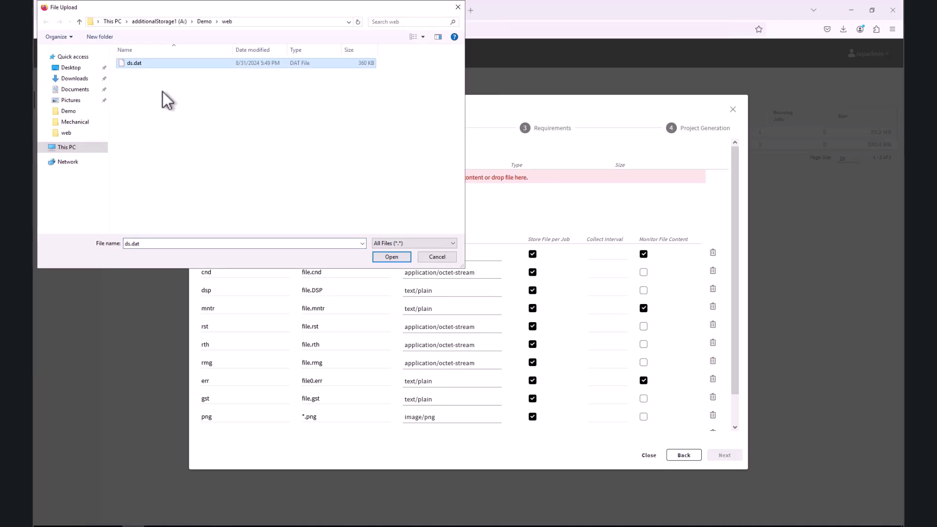
pyautogui.click(395, 256)
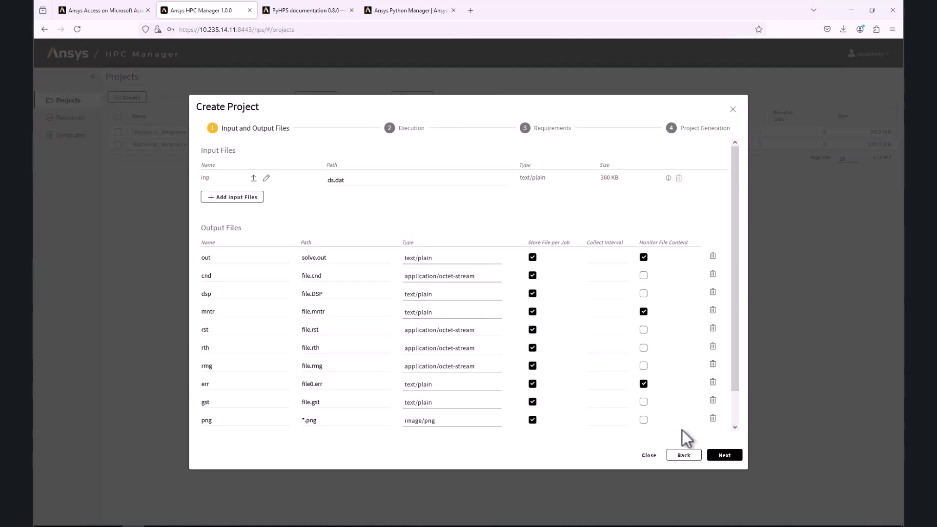
# Keep the default MPI type, require 16 CPU cores, and create the project
pyautogui.click(725, 455)
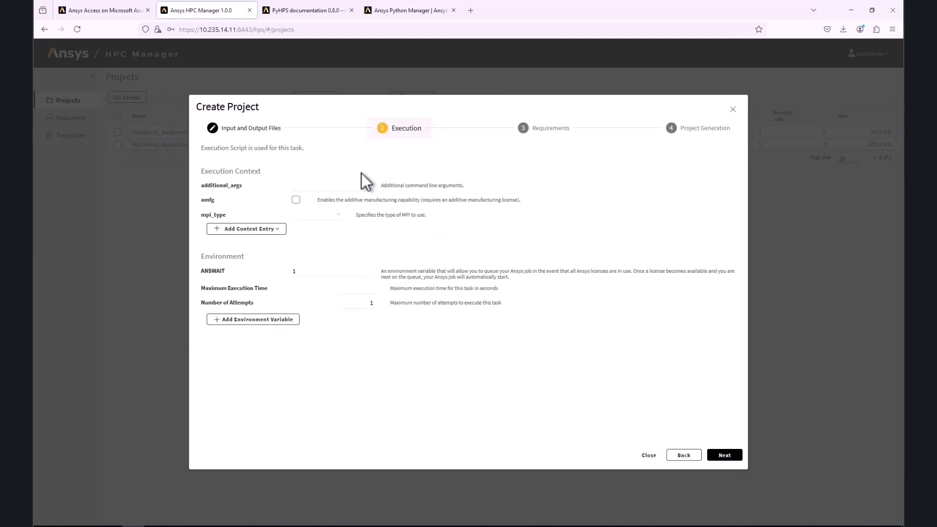
pyautogui.click(337, 220)
pyautogui.click(340, 219)
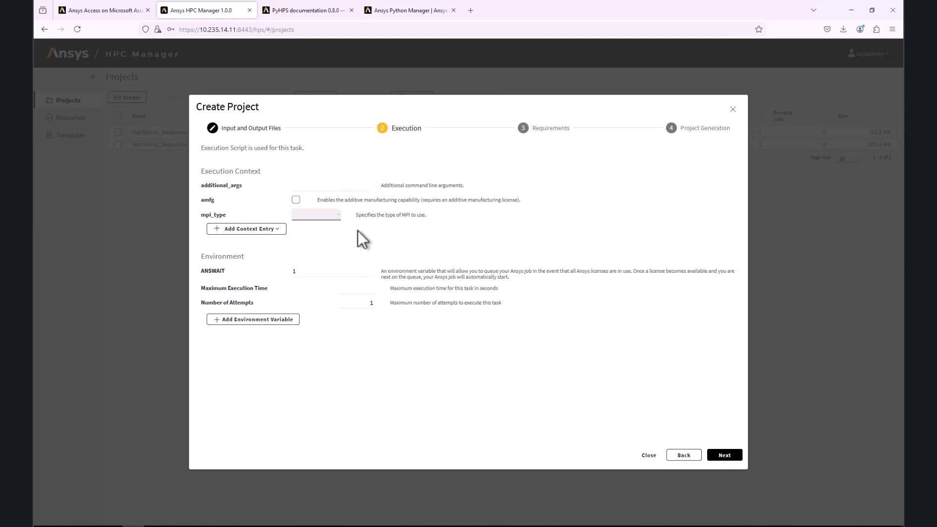
pyautogui.click(718, 456)
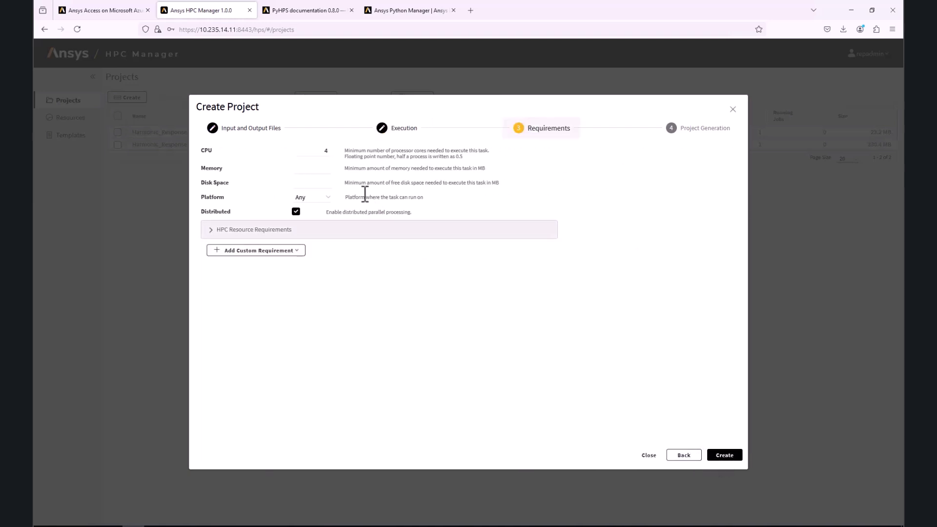
pyautogui.click(328, 152)
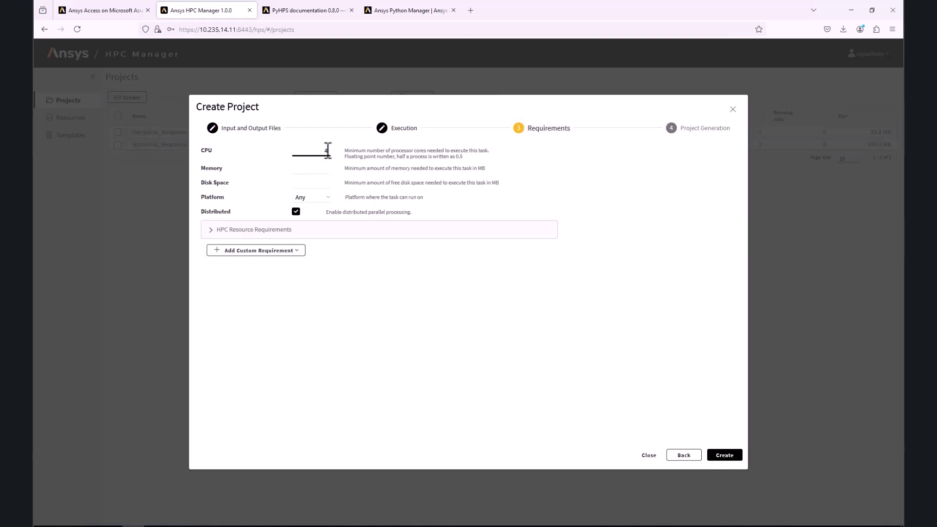
pyautogui.write('16')
pyautogui.click(725, 456)
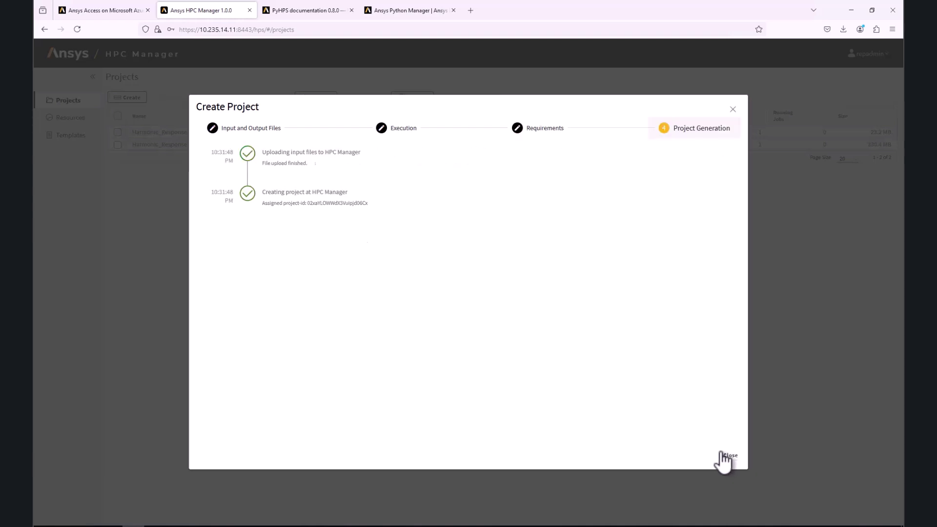
# Download all of Job.1's files as a zip and show it in its folder
pyautogui.click(729, 457)
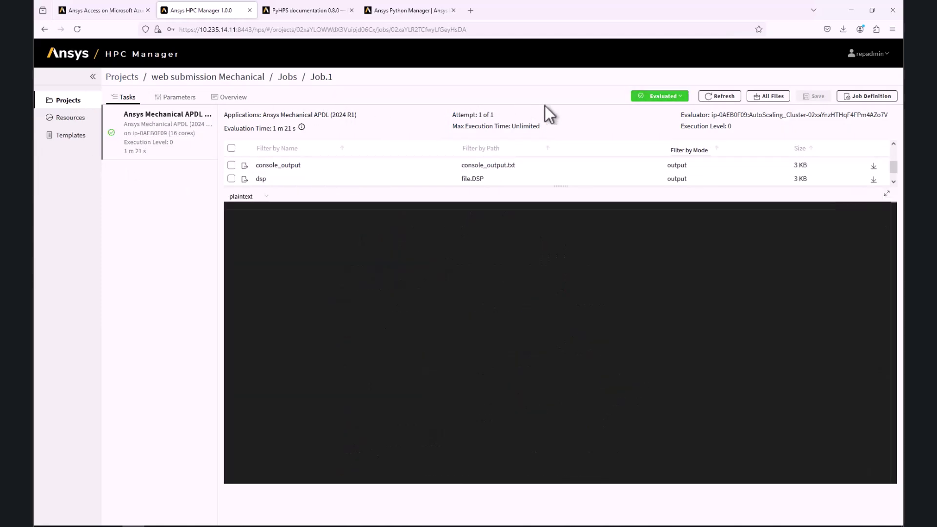
pyautogui.click(770, 96)
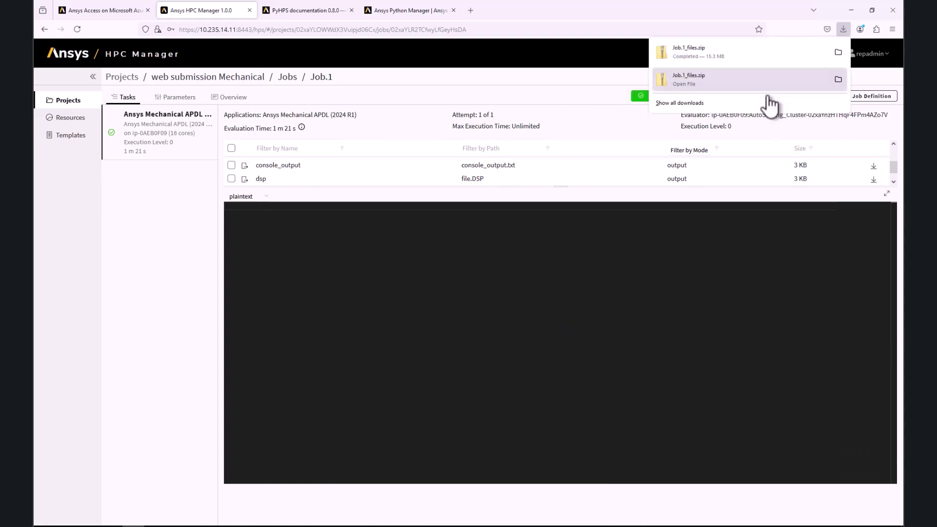
pyautogui.click(838, 52)
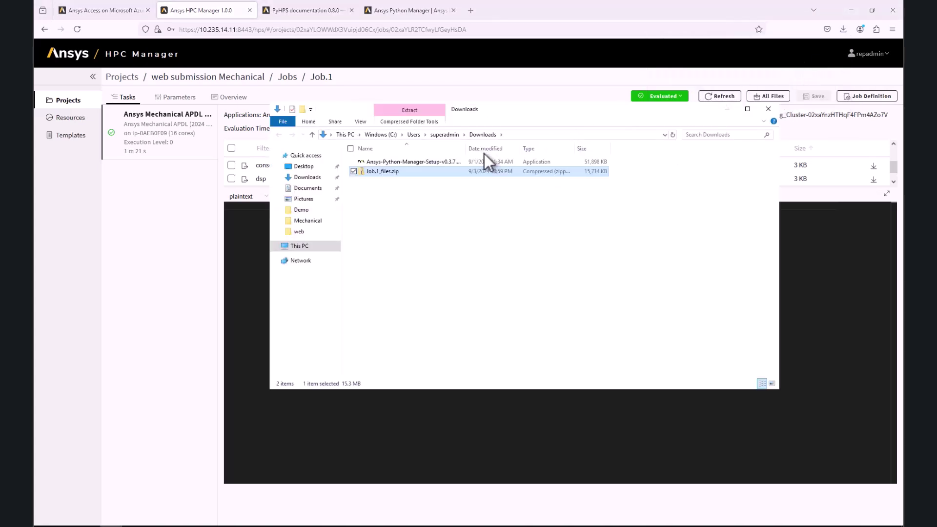
# Browse Job.1_files.zip's Ansys Mechanical APDL 2024 R1 folder: console_output.txt, file.rst, solve.out
pyautogui.doubleClick(385, 175)
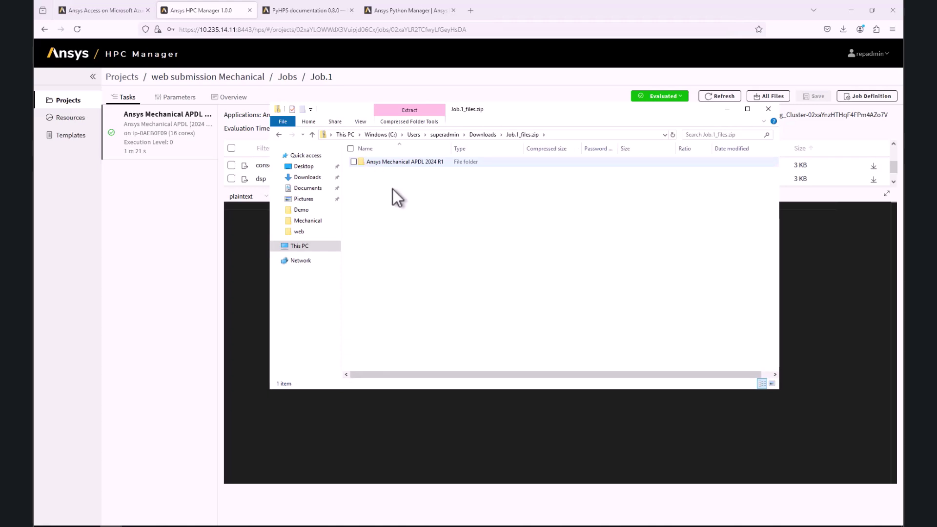
pyautogui.doubleClick(390, 162)
pyautogui.doubleClick(389, 163)
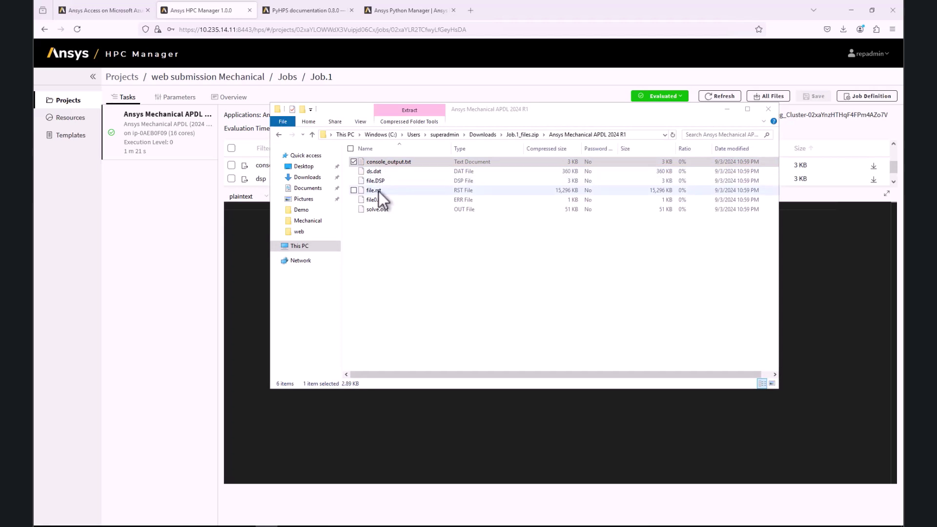
pyautogui.click(379, 191)
pyautogui.click(382, 210)
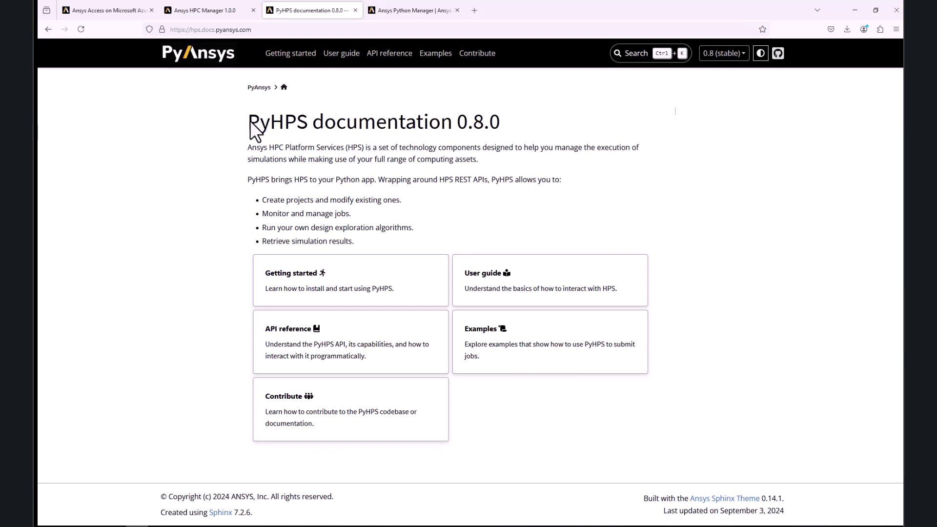
# Highlight and deselect the PyHPS title, then switch to the Ansys Python Manager page
pyautogui.moveTo(248, 122); pyautogui.dragTo(305, 122)
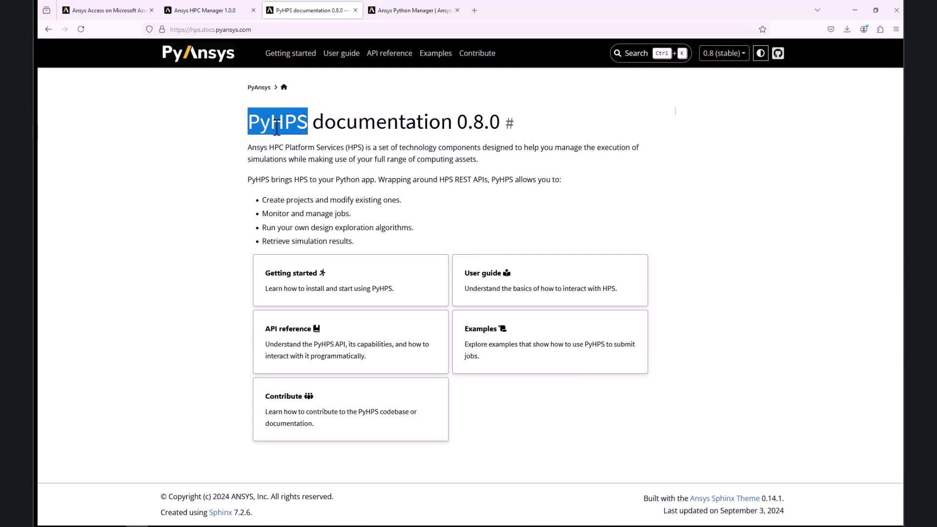
pyautogui.click(229, 142)
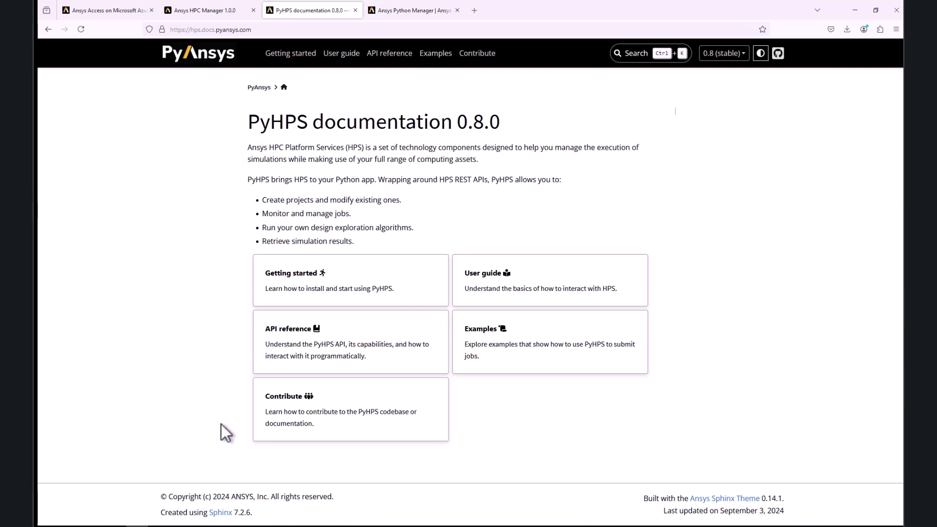
pyautogui.click(222, 524)
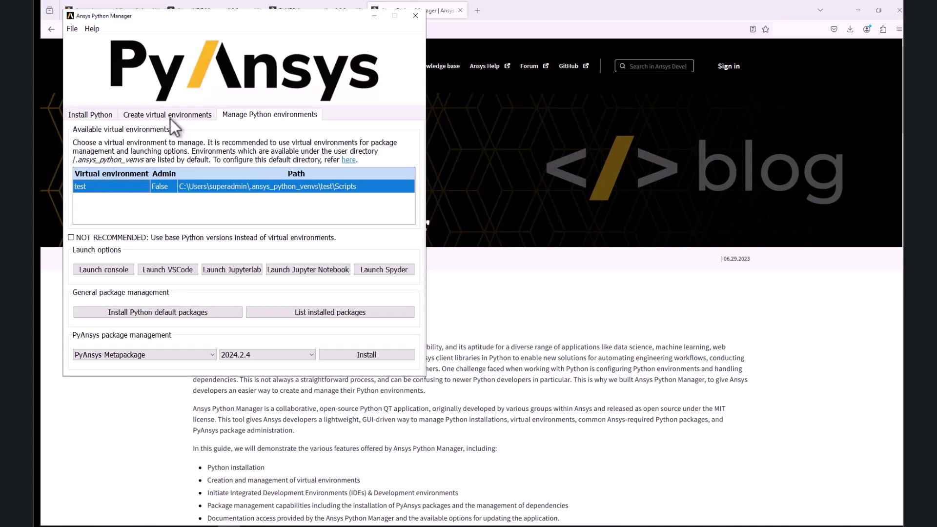
# Create a Python 3.10.9 virtual environment named demo and return to the environment list
pyautogui.click(169, 116)
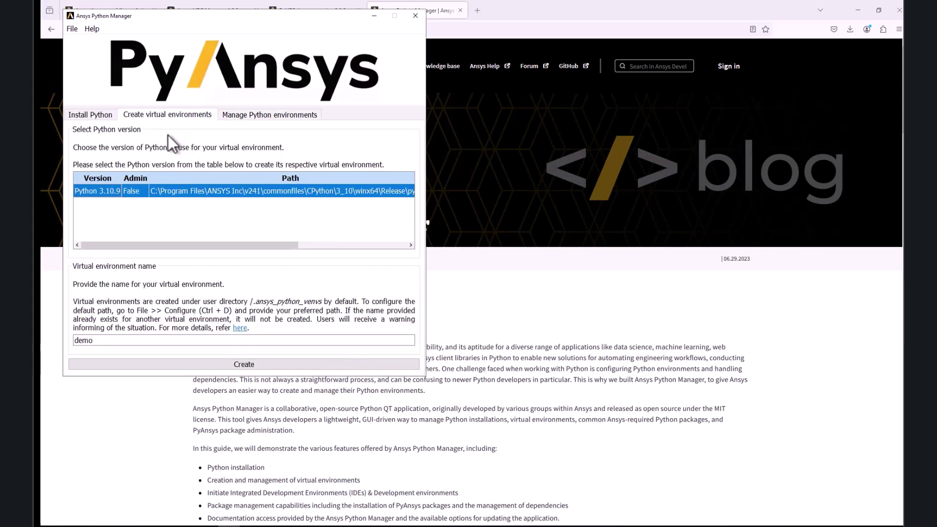
pyautogui.click(105, 340)
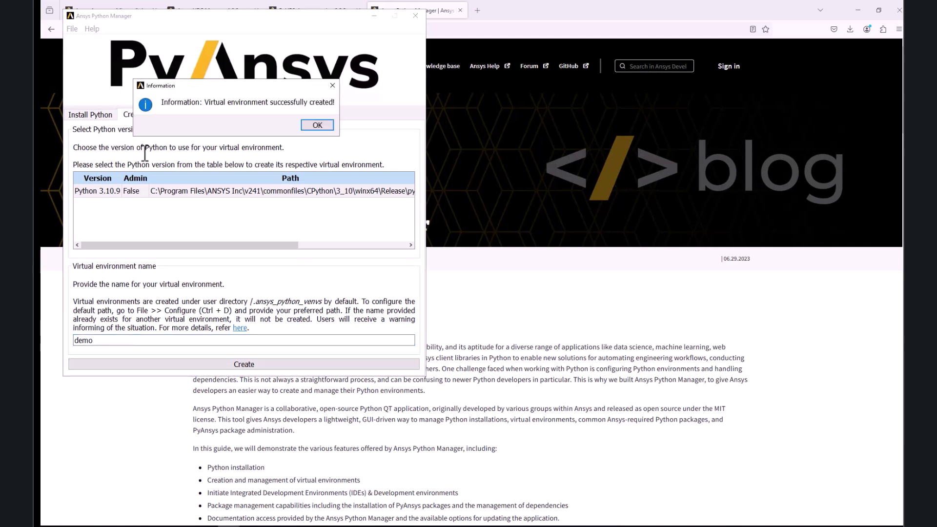
pyautogui.click(317, 125)
pyautogui.click(280, 114)
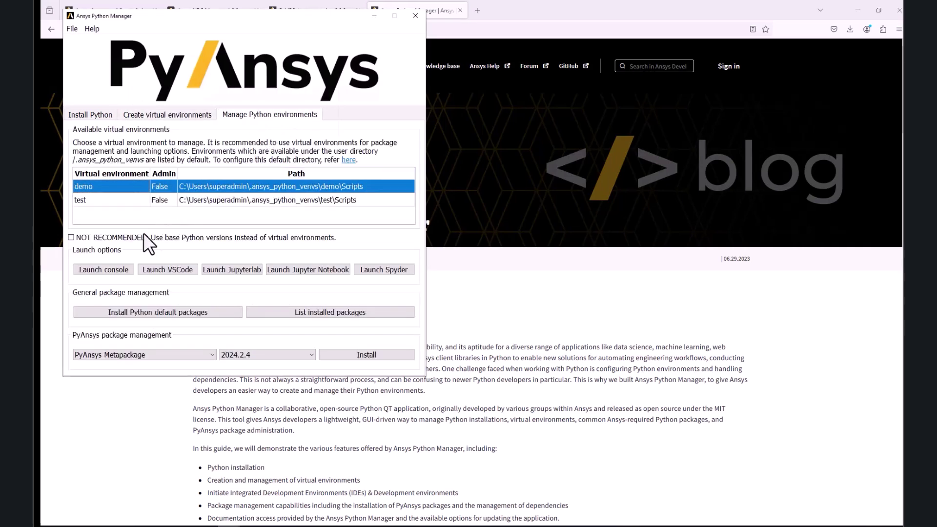
# In a demo environment console, pip install ansys-hps-client, tqdm and humanize
pyautogui.click(100, 269)
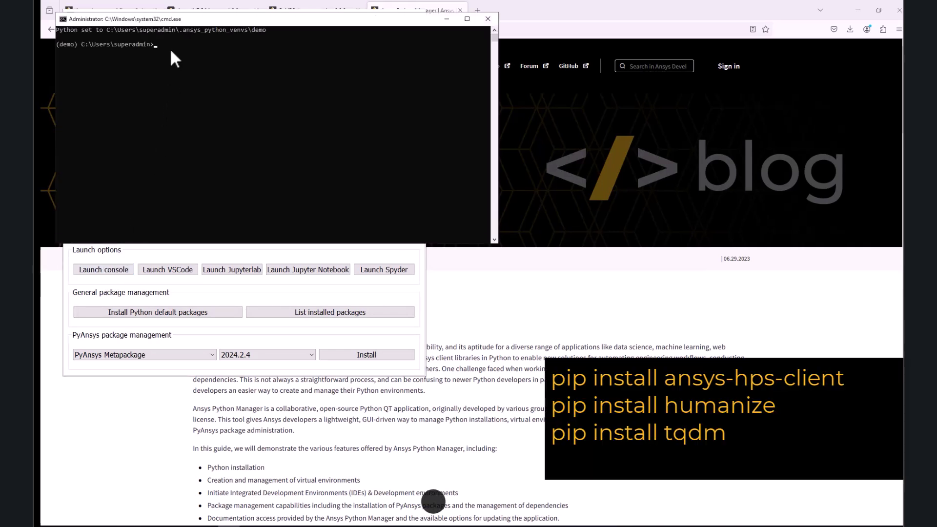
pyautogui.write('pip install ansys-hps-client')
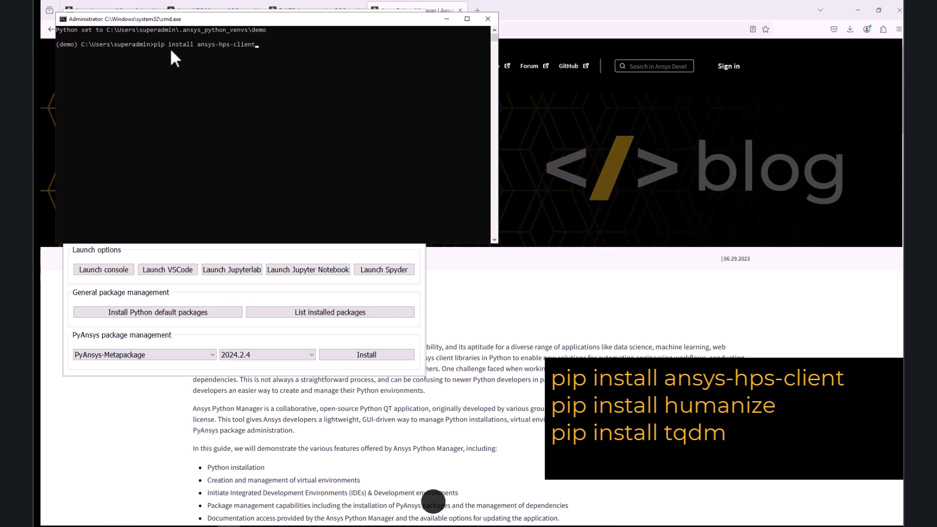
pyautogui.press('Return')
pyautogui.write('pi')
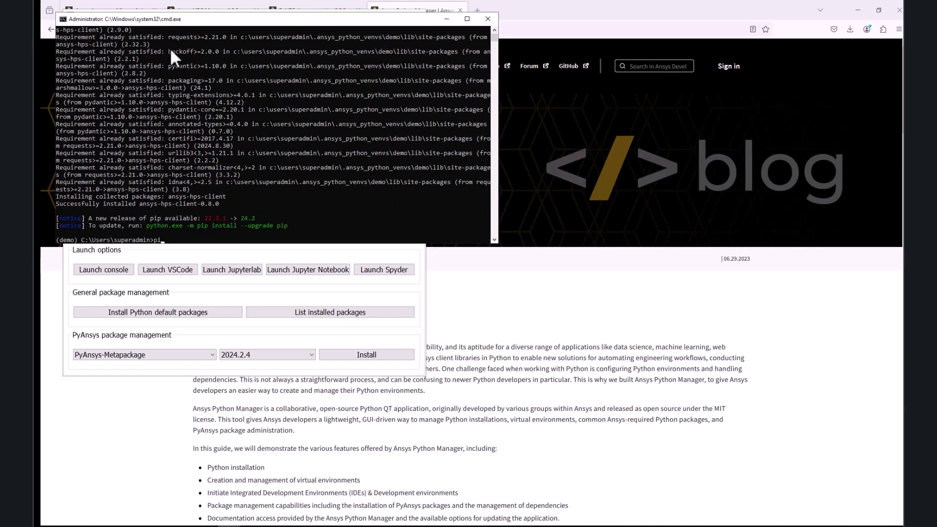
pyautogui.write('p install tqdm')
pyautogui.press('Return')
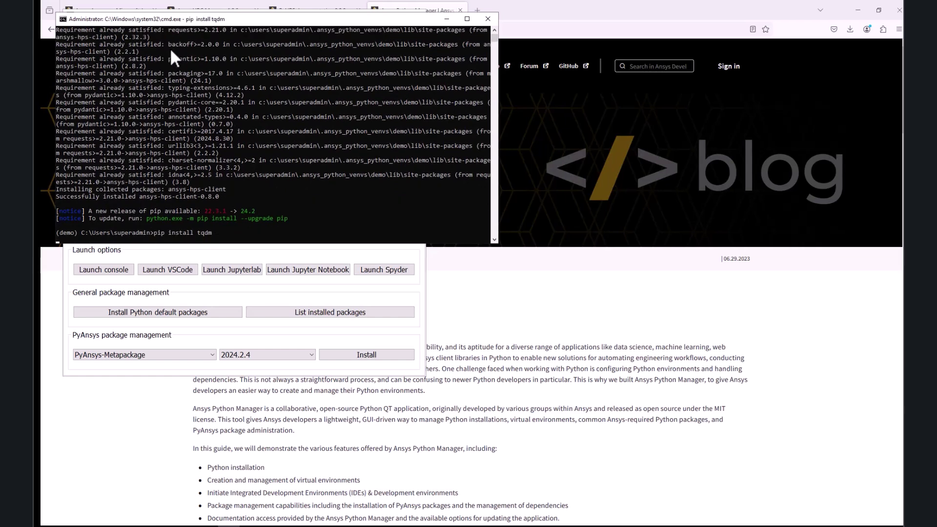
pyautogui.write('pip instal ')
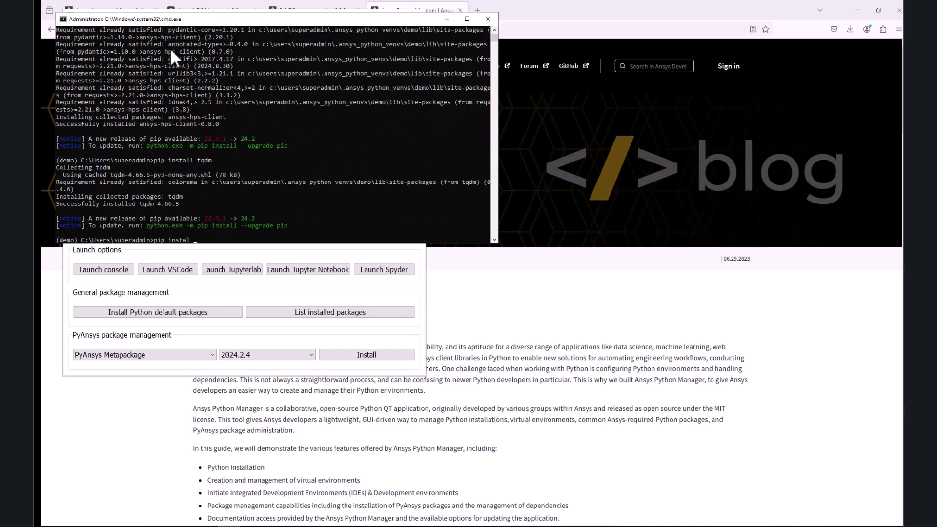
pyautogui.write('lhumanize')
pyautogui.press('Return')
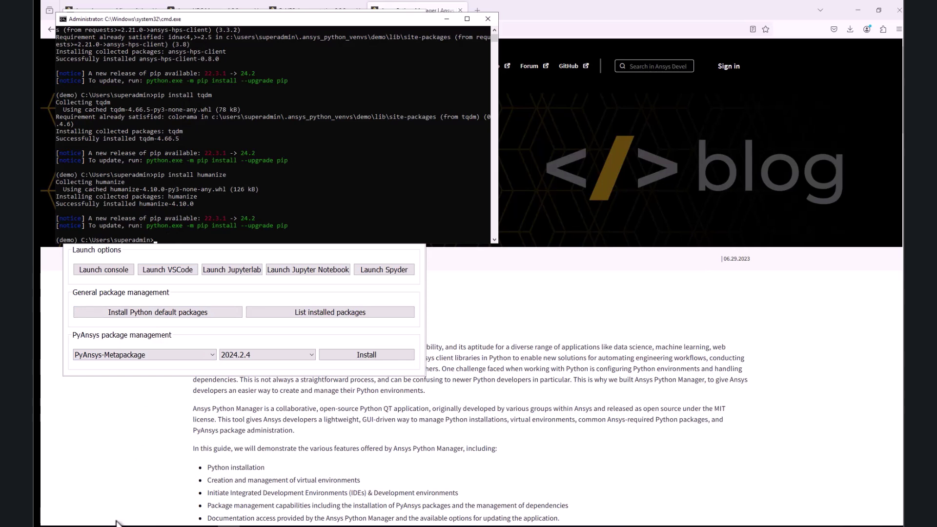
# From the Python folder, drop ds.dat onto submit_test.bat to submit the PyHPS job, then return to HPC Manager
pyautogui.click(117, 525)
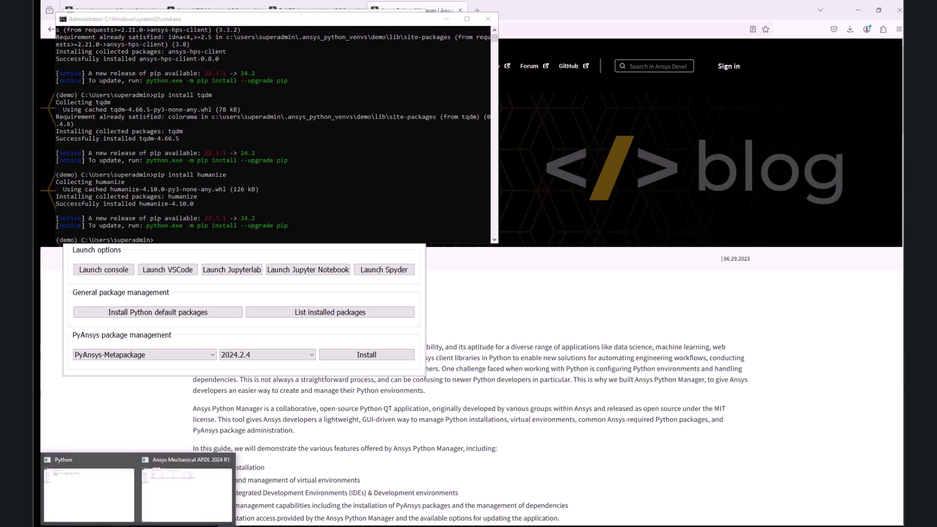
pyautogui.click(97, 510)
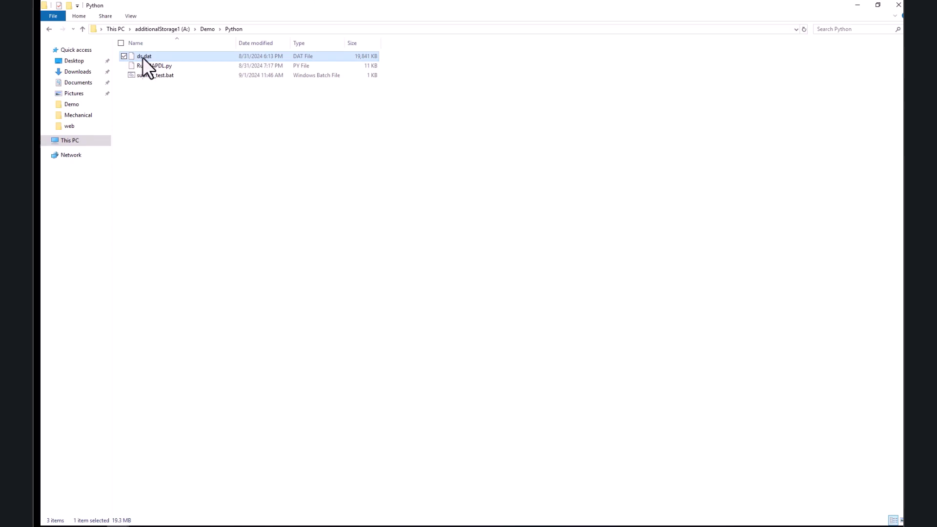
pyautogui.moveTo(142, 57); pyautogui.dragTo(150, 75)
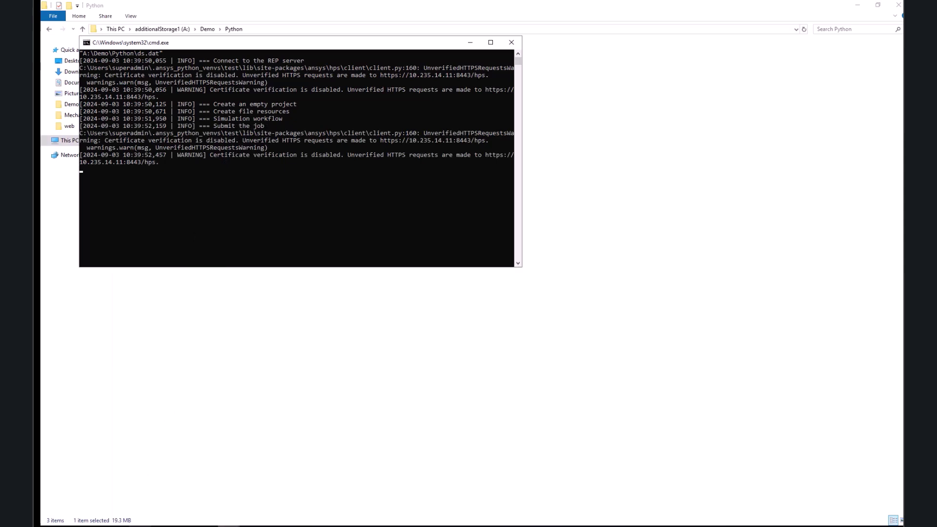
pyautogui.hotkey('alt', 'Tab')
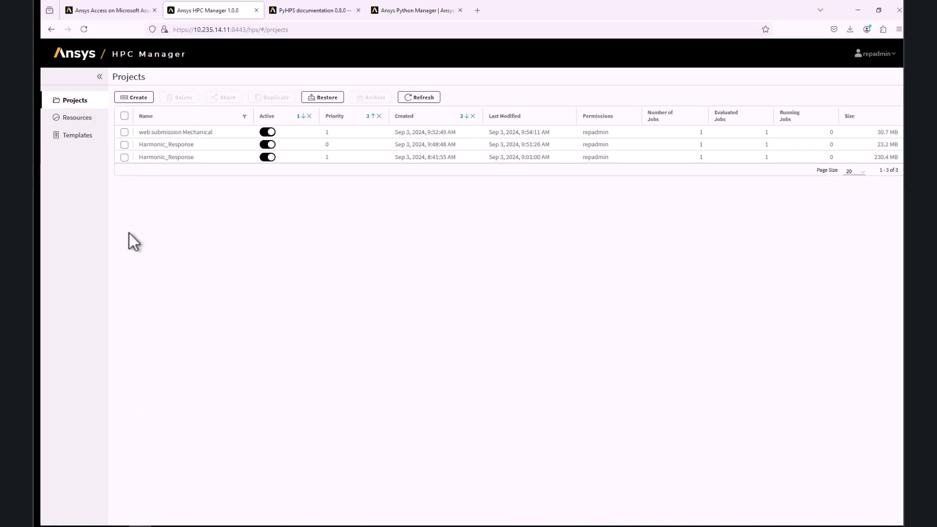
# Refresh projects, open the evaluated Testingtesting job, then check the console's file.rst, solve.out and console_output.txt downloads
pyautogui.click(415, 97)
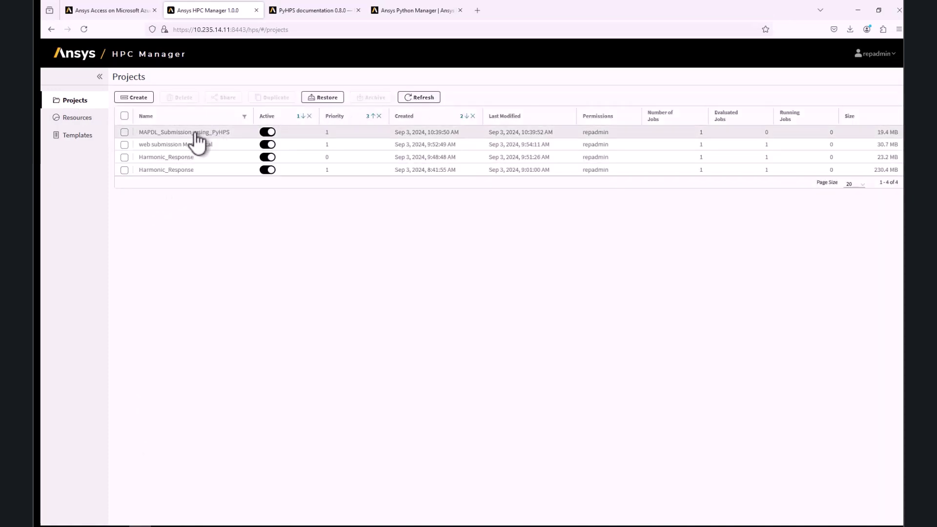
pyautogui.click(195, 138)
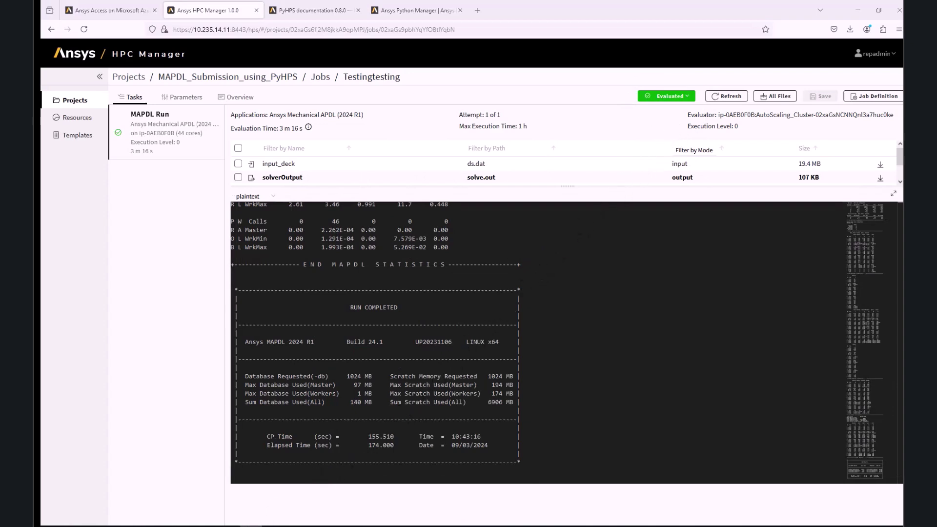
pyautogui.moveTo(229, 526)
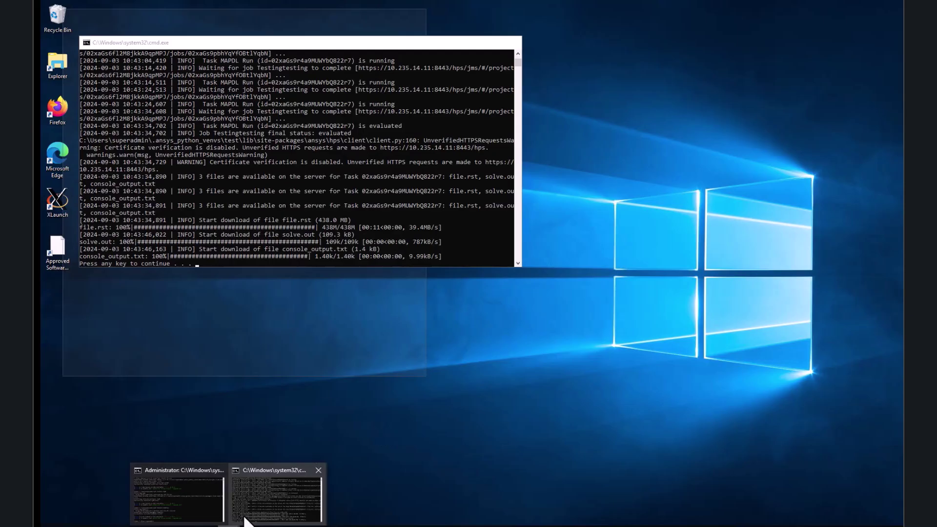
pyautogui.click(246, 519)
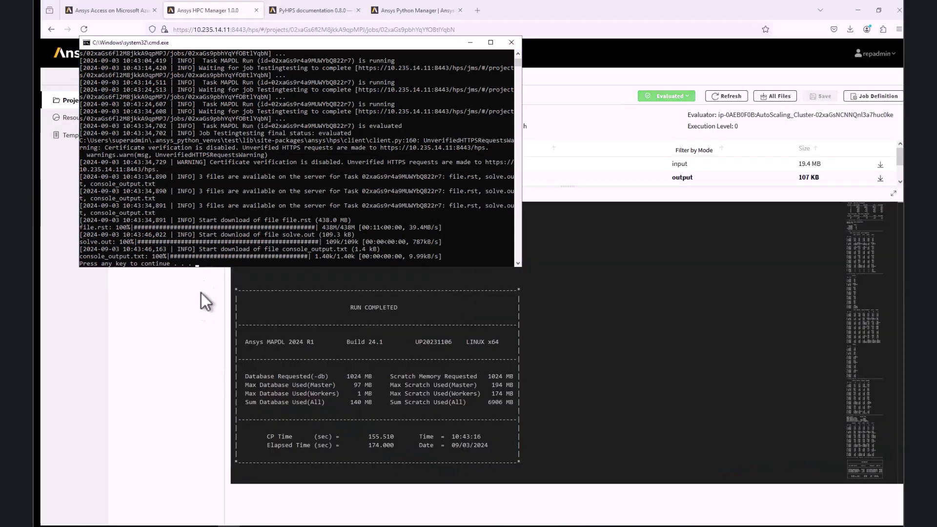